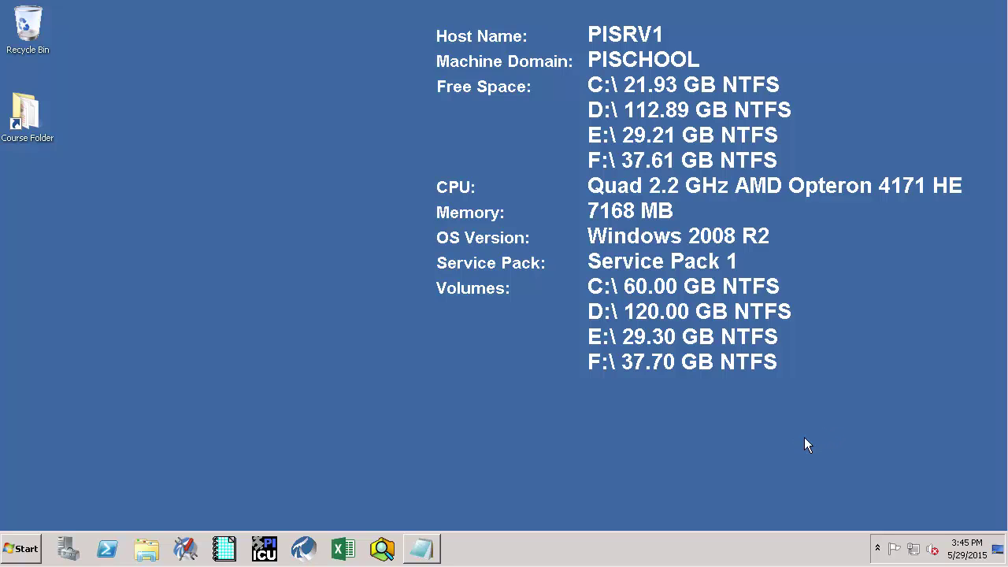
# - Launch PI System Explorer from the PI System programs on the PISRV1 server
pyautogui.click(11, 557)
pyautogui.click(17, 486)
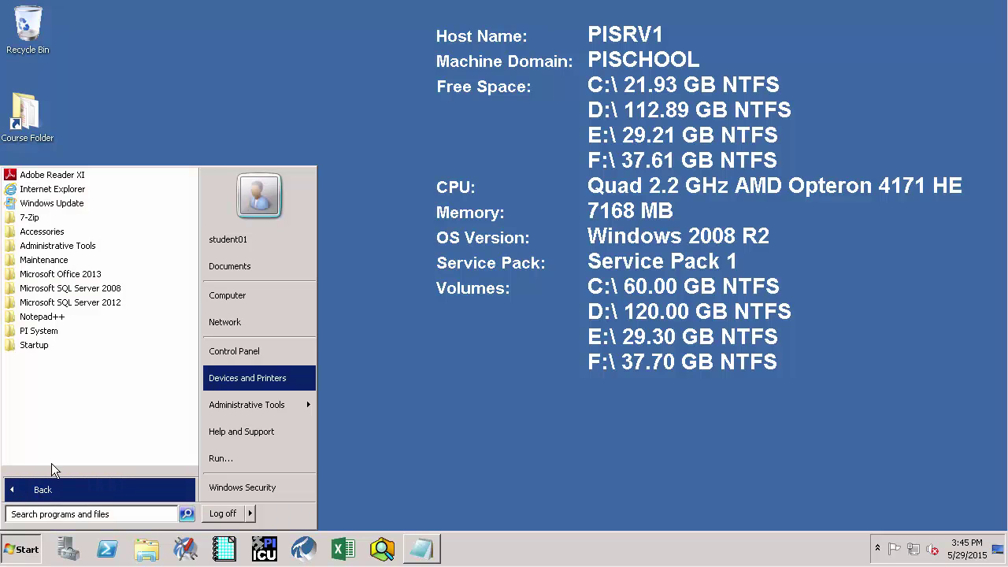
pyautogui.click(56, 334)
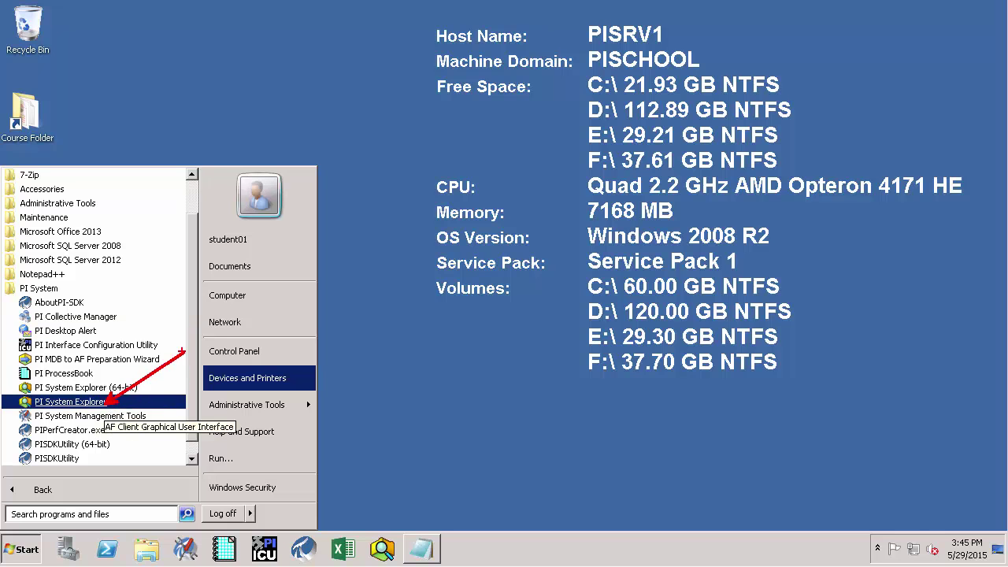
pyautogui.click(96, 403)
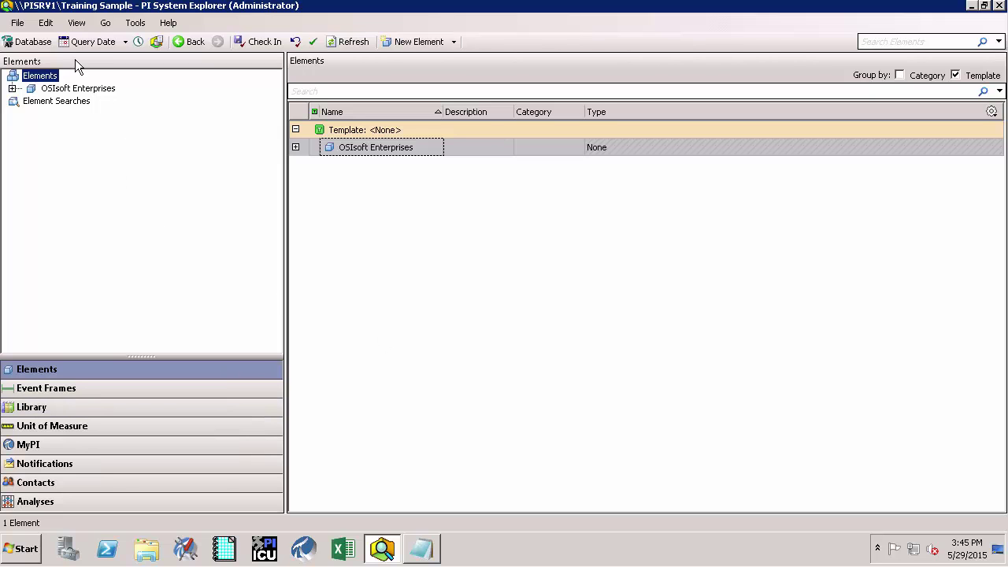
# - Create a database named "Sample Process - Pumps" on AF server PISRV1 and open it
pyautogui.click(41, 40)
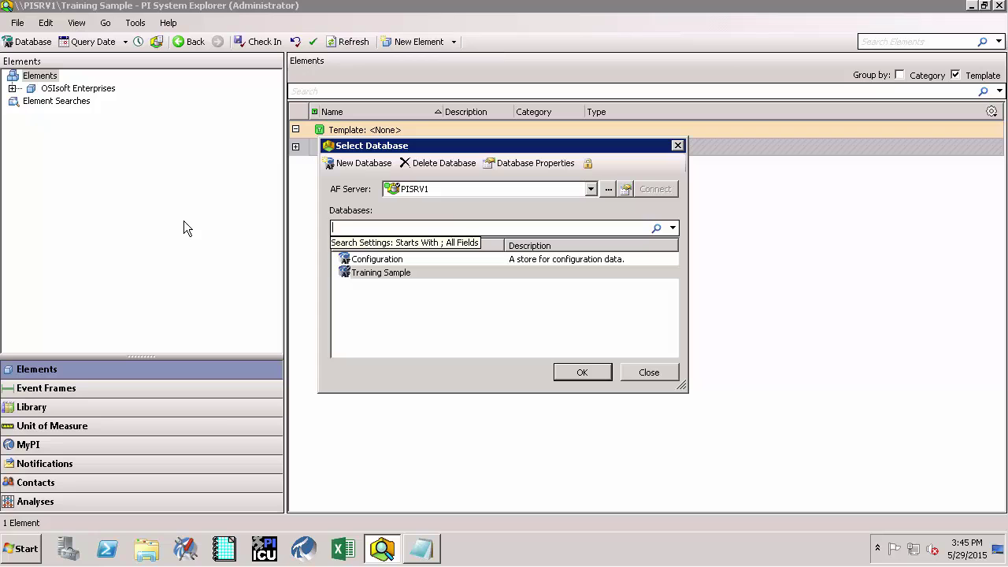
pyautogui.click(363, 167)
pyautogui.write('S')
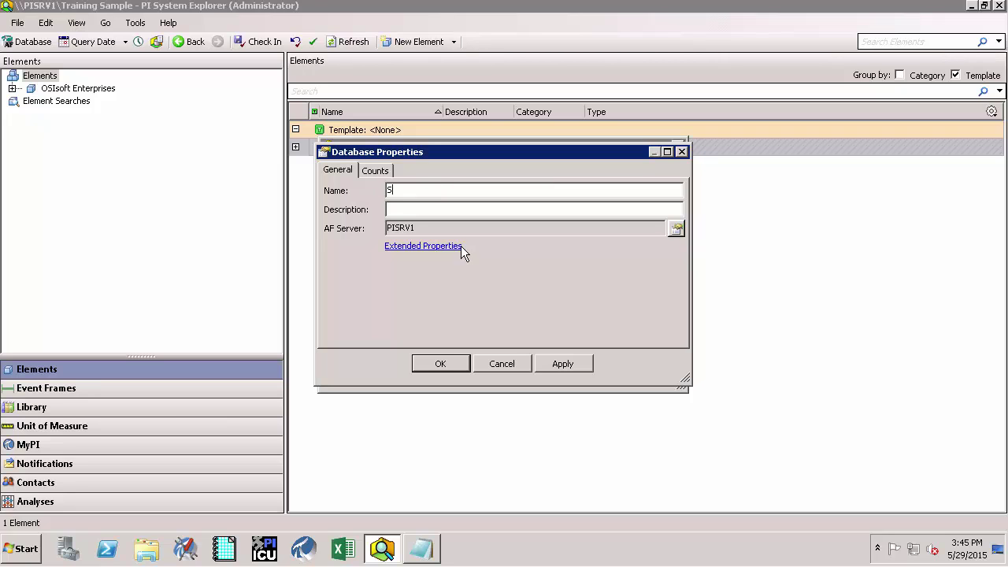
pyautogui.write('ample Process - Pumps')
pyautogui.press('Return')
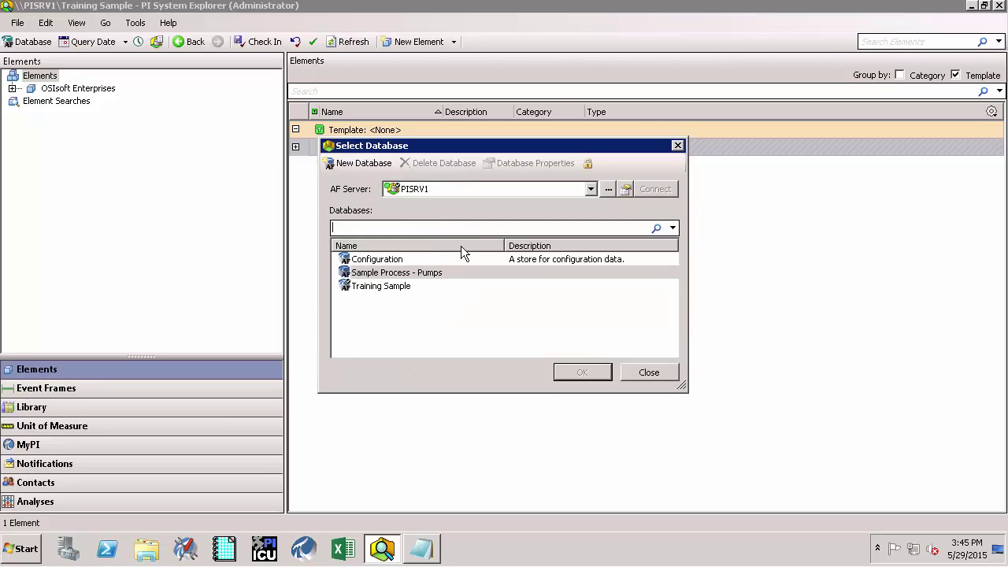
pyautogui.click(417, 276)
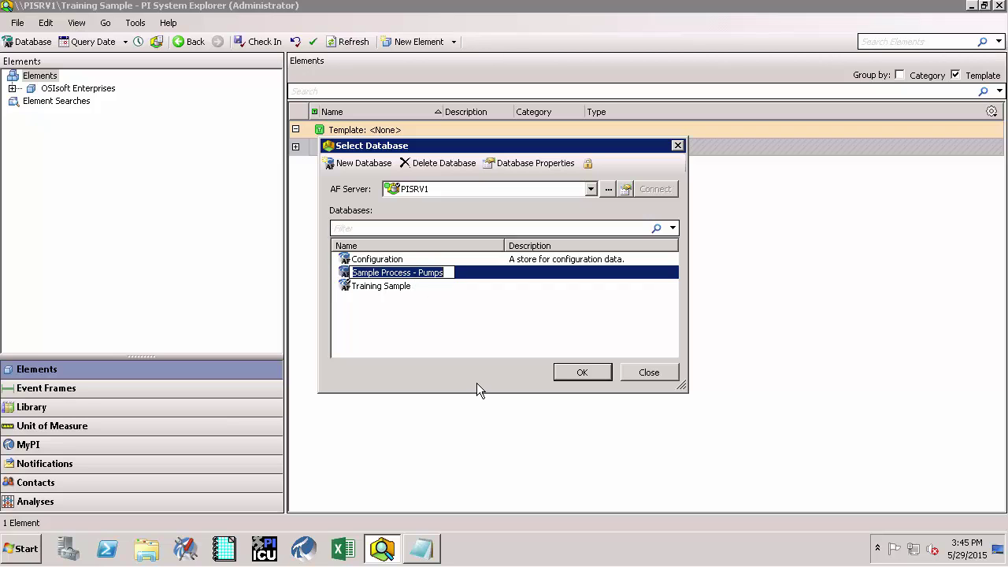
pyautogui.click(577, 373)
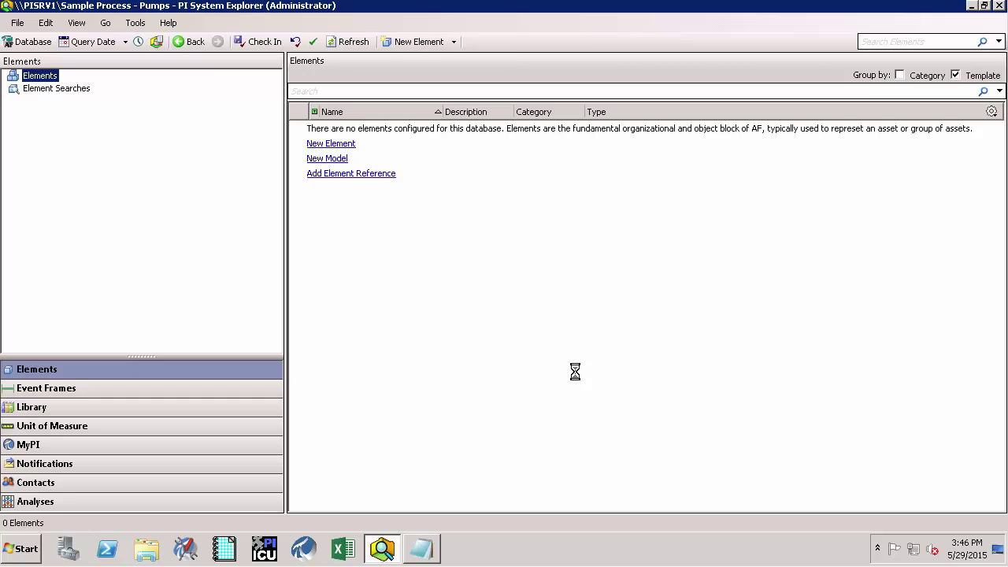
# - Add a root element without a template, using the Parent-Child reference type, and name it "Sample Process"
pyautogui.rightClick(42, 81)
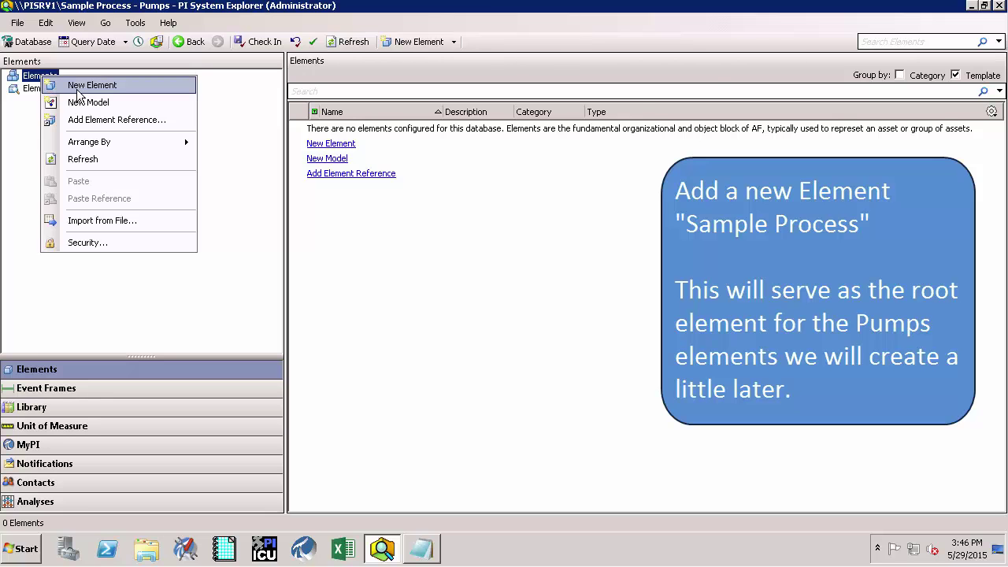
pyautogui.click(75, 85)
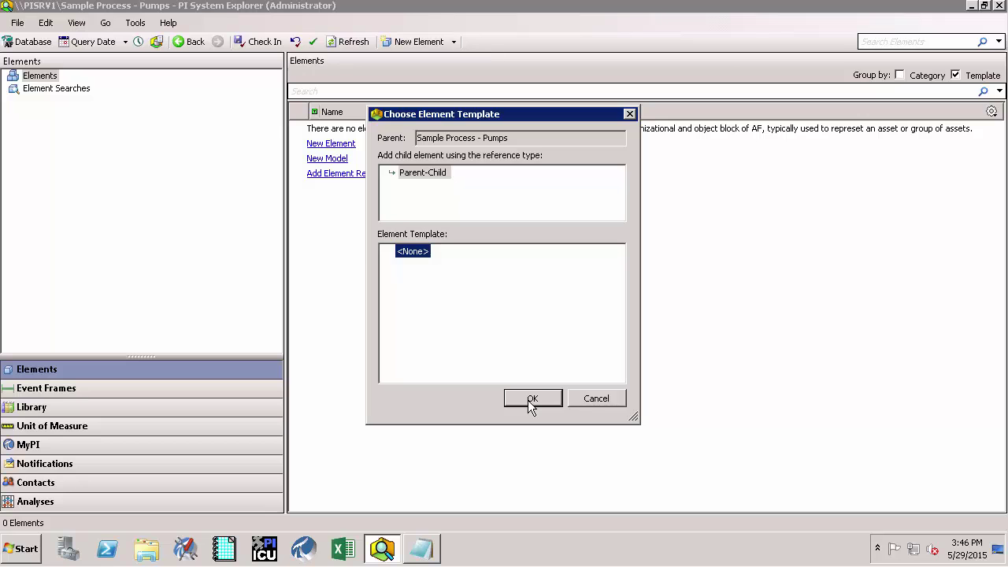
pyautogui.click(532, 400)
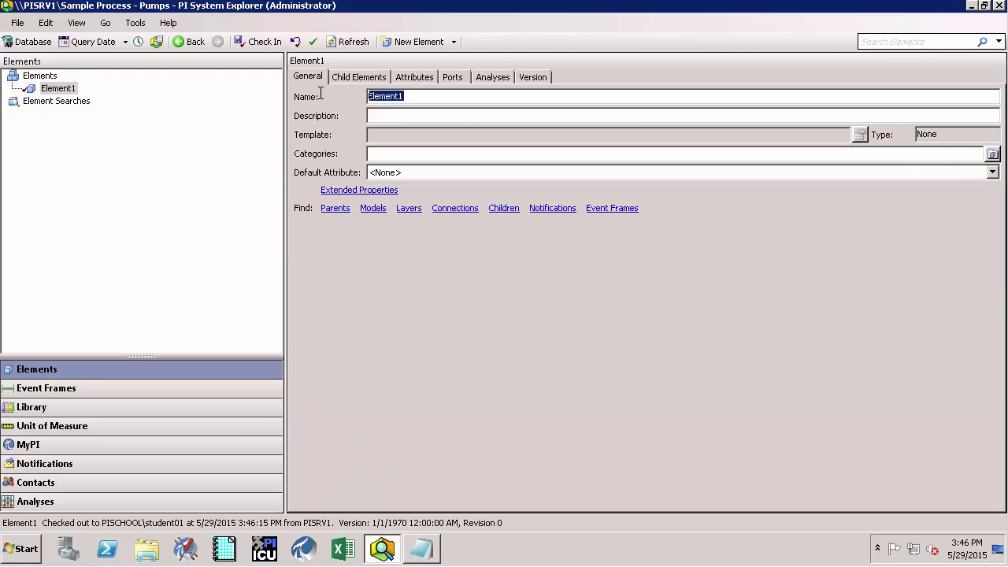
pyautogui.write('Sample ')
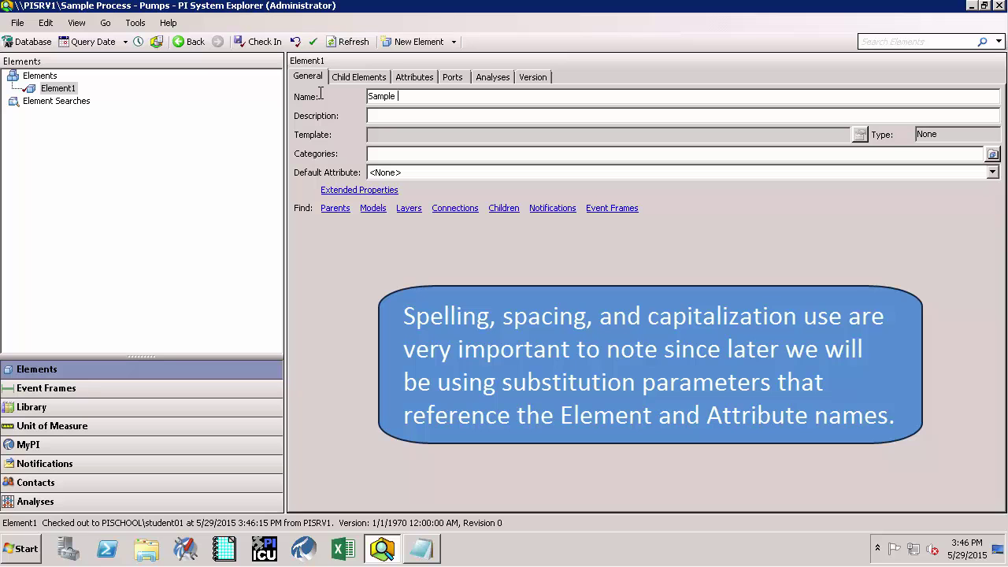
pyautogui.write('Process')
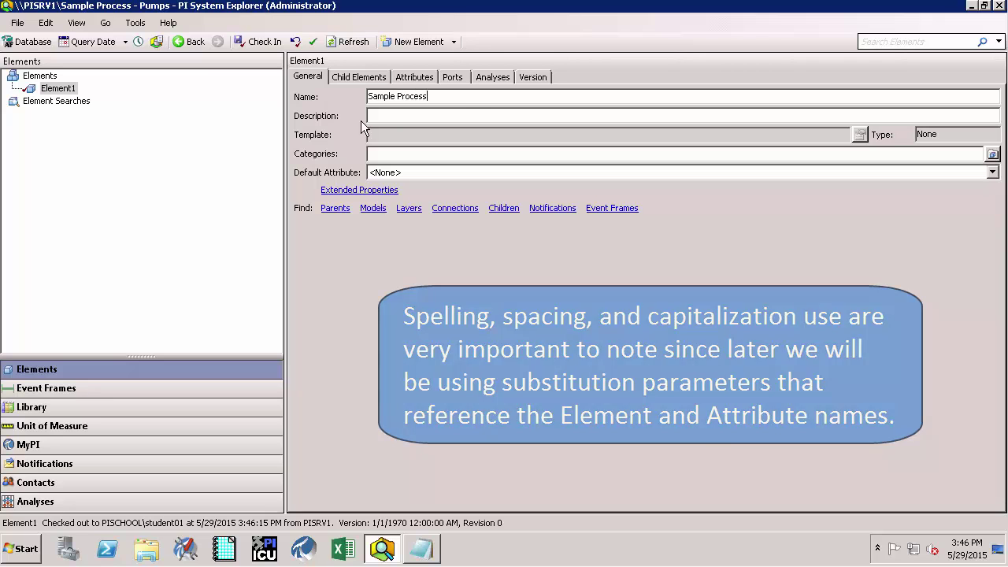
pyautogui.click(452, 116)
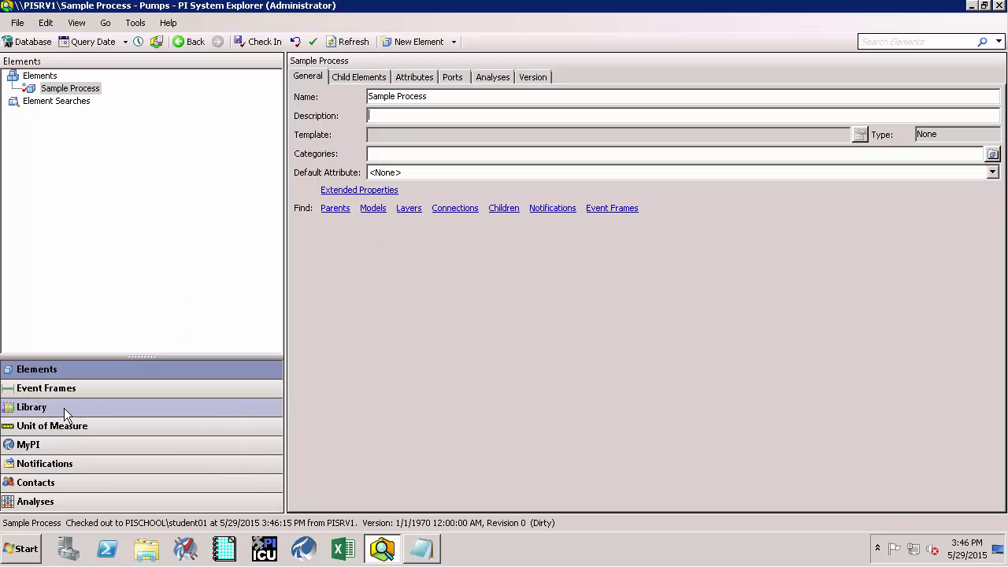
# - Create a new element template named "Pump" in the library and open it
pyautogui.click(64, 409)
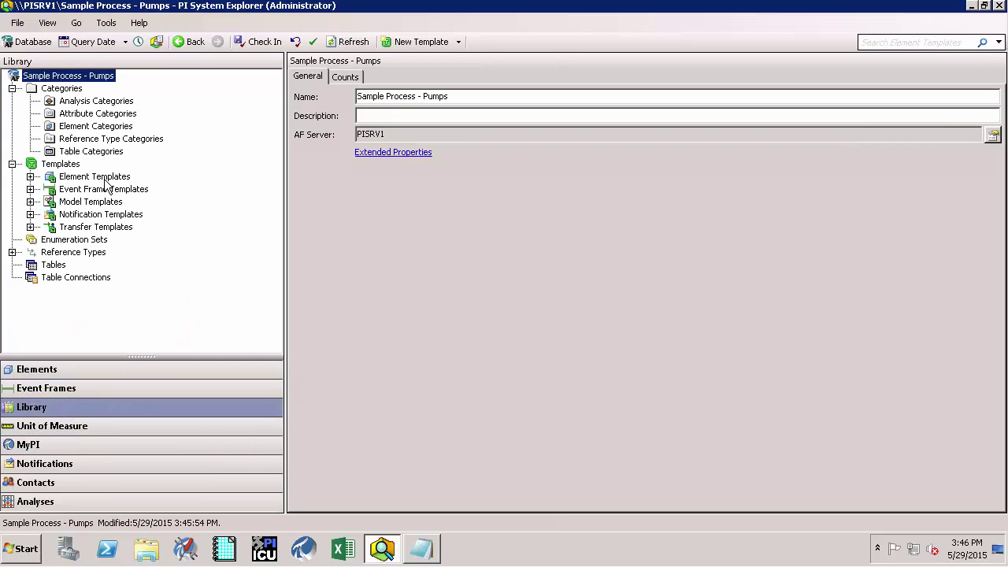
pyautogui.click(106, 179)
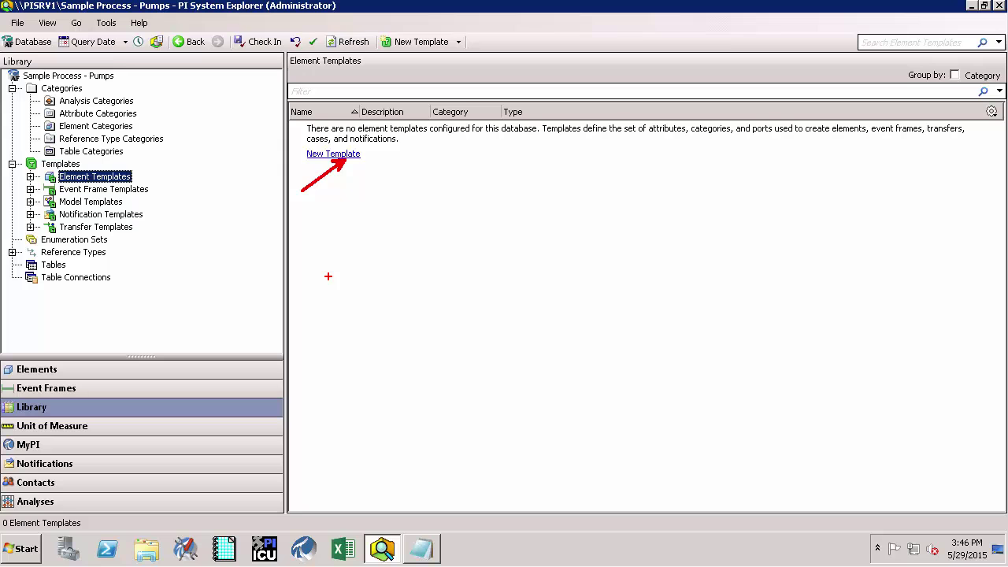
pyautogui.click(333, 154)
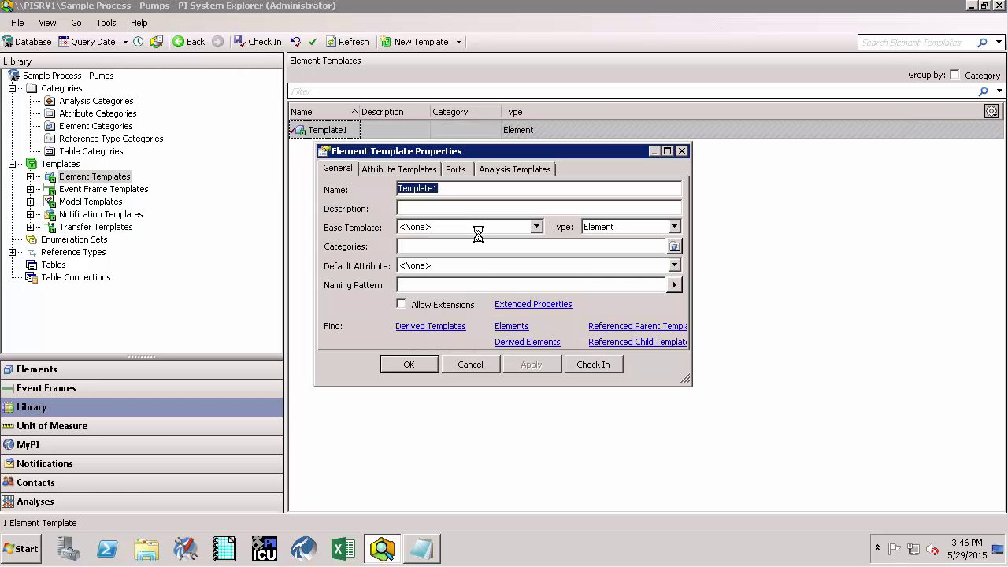
pyautogui.write('Pump')
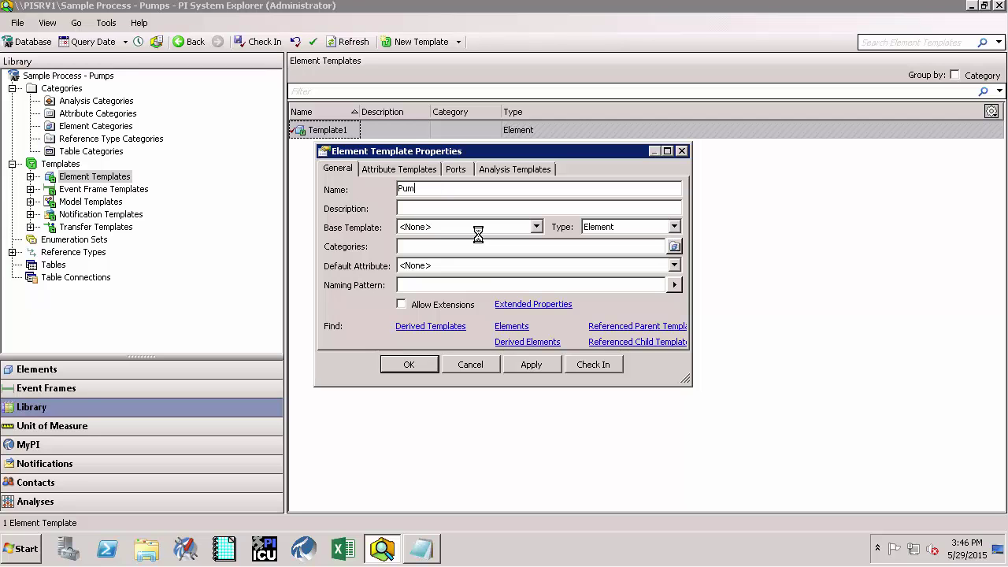
pyautogui.click(421, 366)
pyautogui.click(30, 177)
pyautogui.click(85, 189)
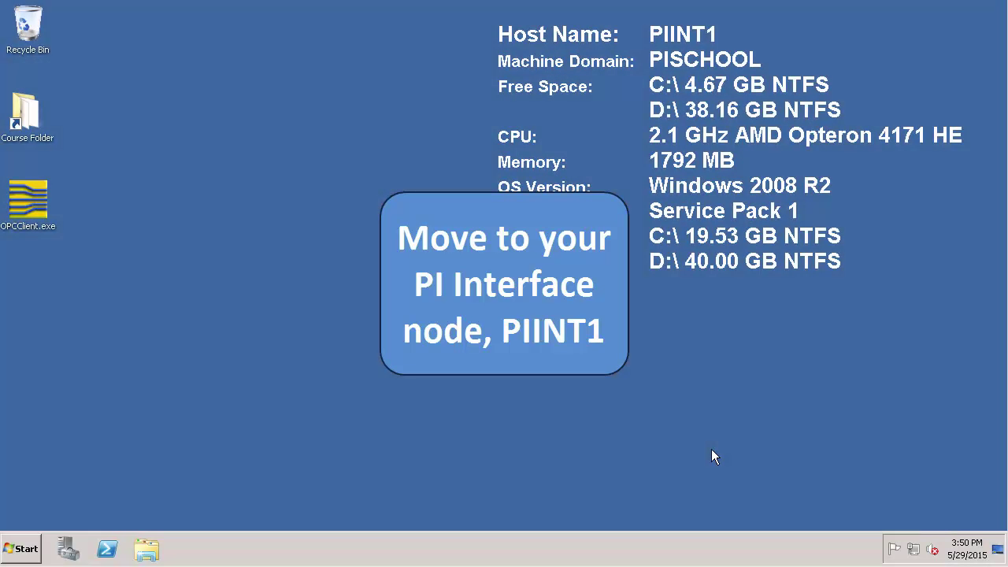
# - On the PIINT1 node, run OPCClient.exe as administrator and connect to OPCSample.OpcDa20Server.1 on Localhost
pyautogui.rightClick(31, 208)
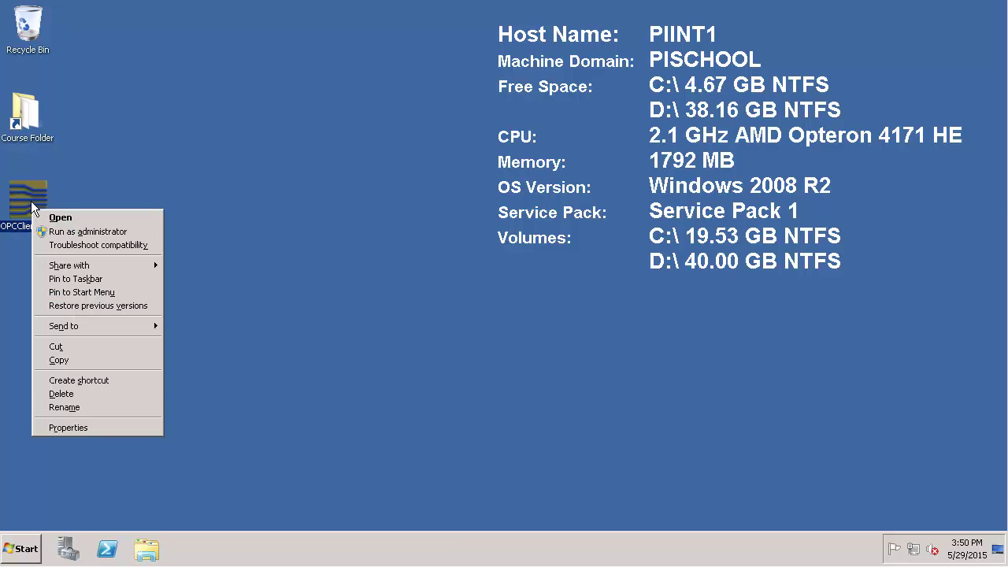
pyautogui.click(62, 233)
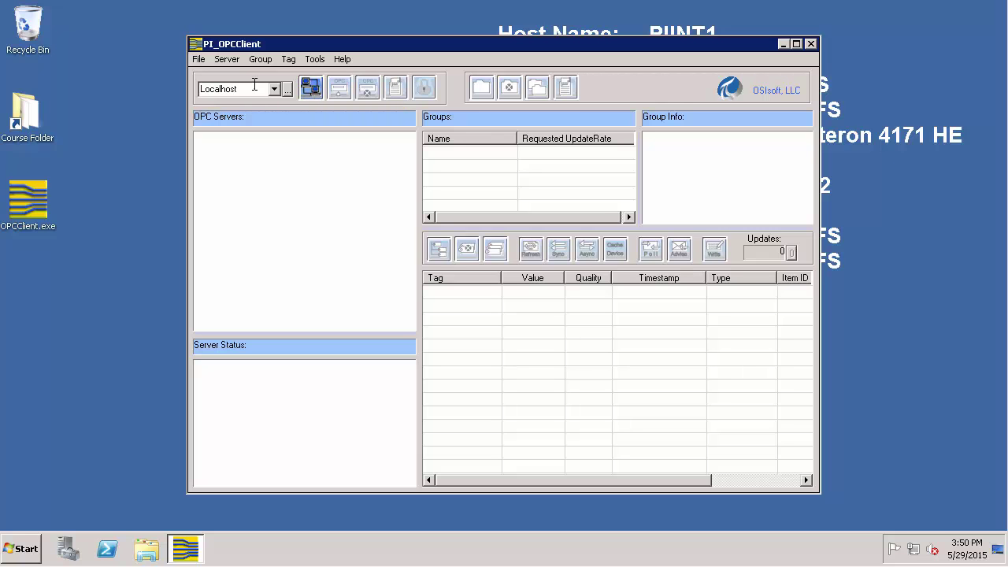
pyautogui.click(312, 89)
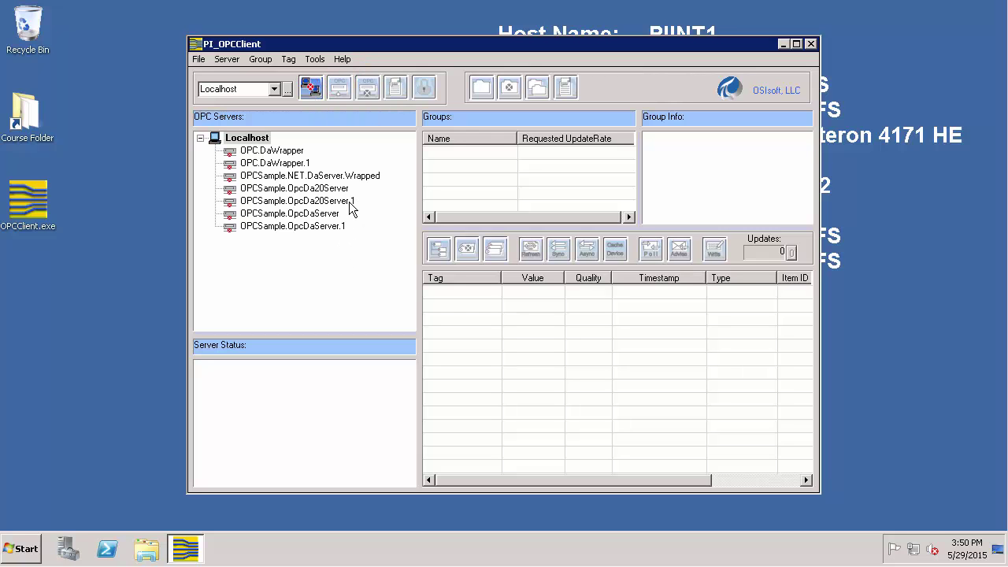
pyautogui.click(351, 206)
pyautogui.doubleClick(351, 206)
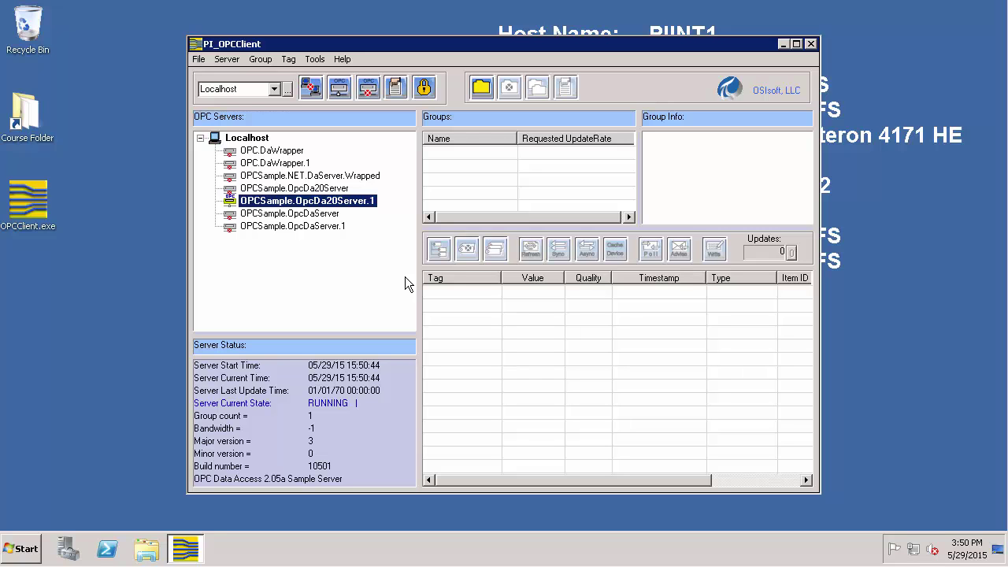
# - Create Group1 with a 1000 ms update rate and add all Pump1 tags from the Sample Process branch
pyautogui.click(481, 88)
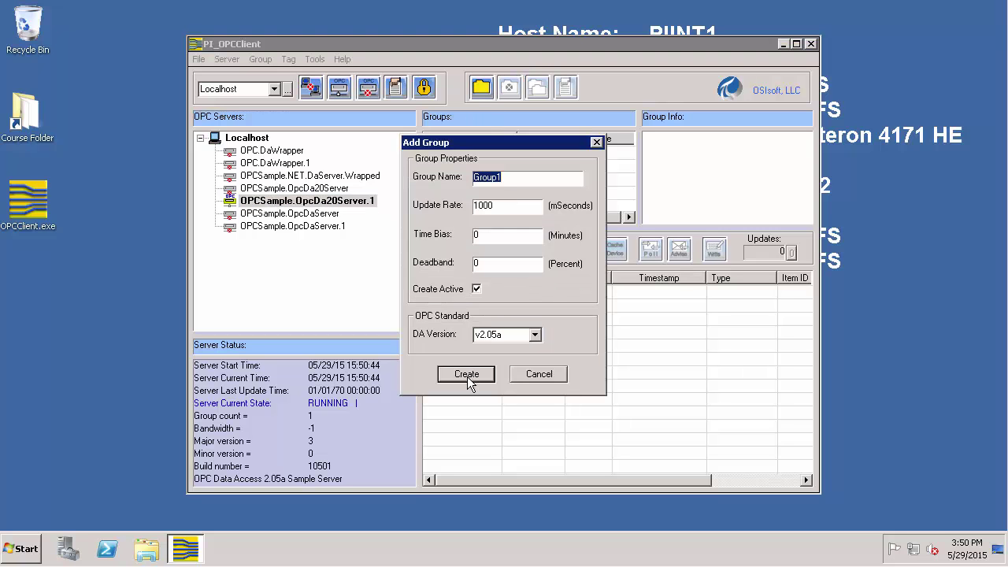
pyautogui.click(467, 376)
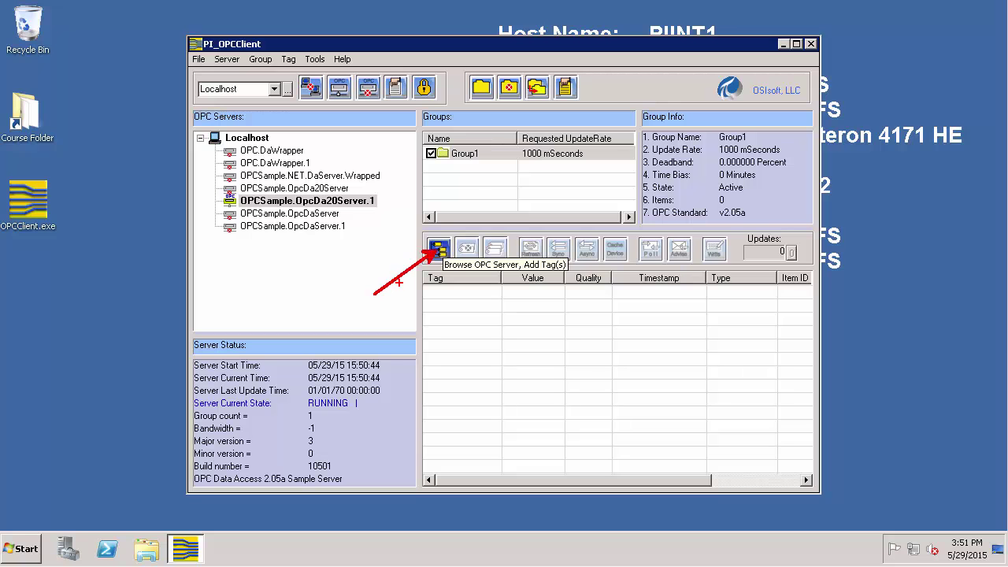
pyautogui.click(450, 253)
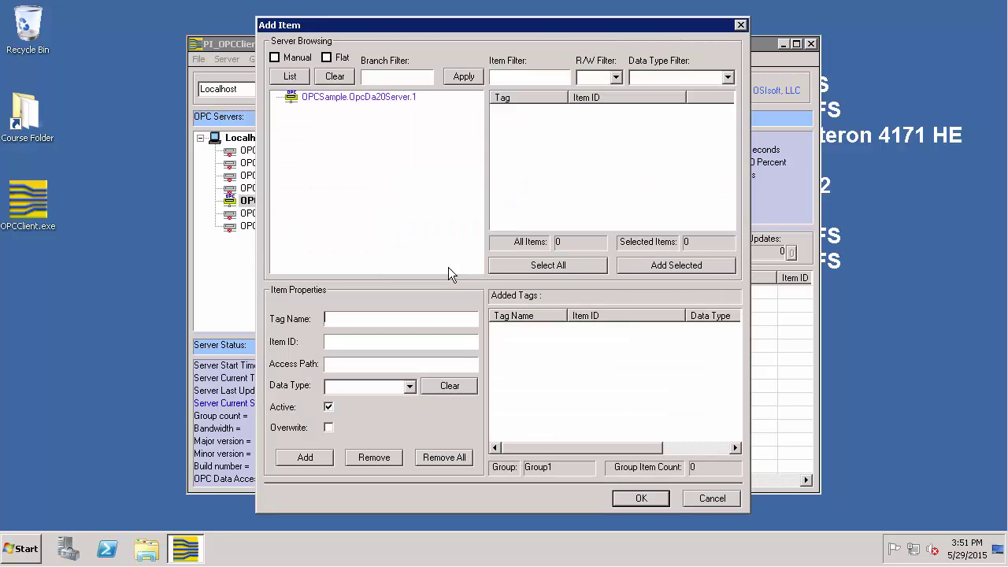
pyautogui.click(394, 101)
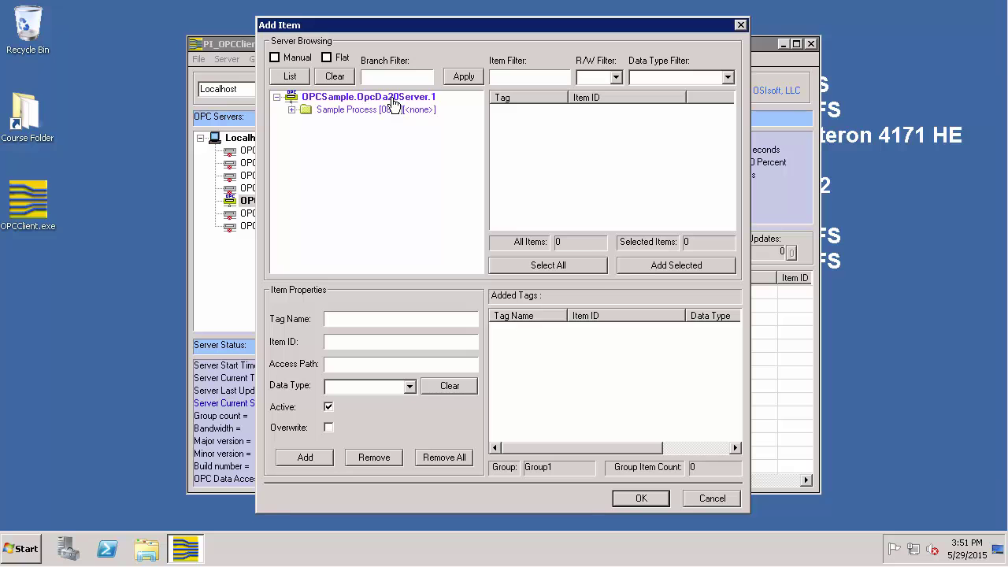
pyautogui.click(391, 111)
pyautogui.click(378, 124)
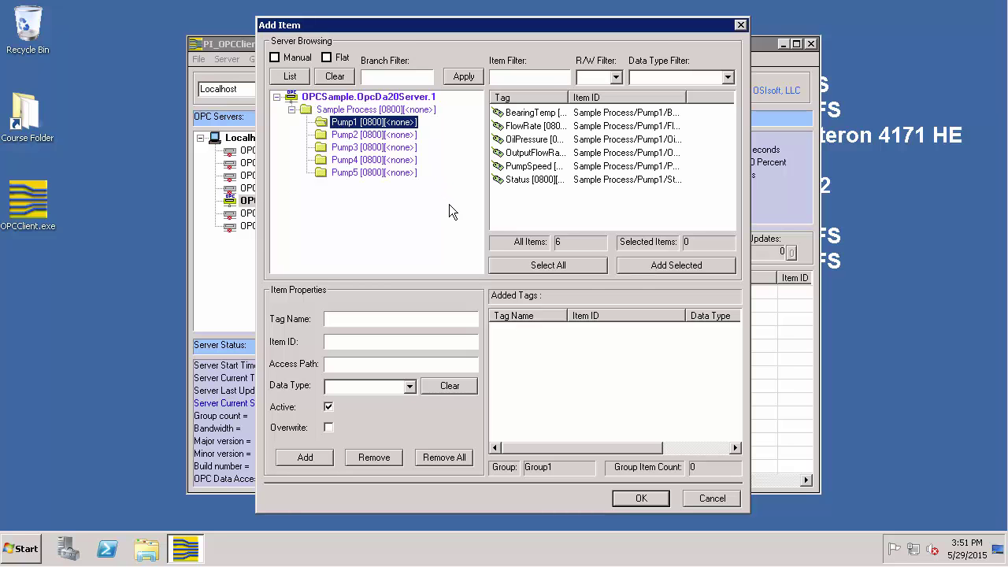
pyautogui.click(538, 267)
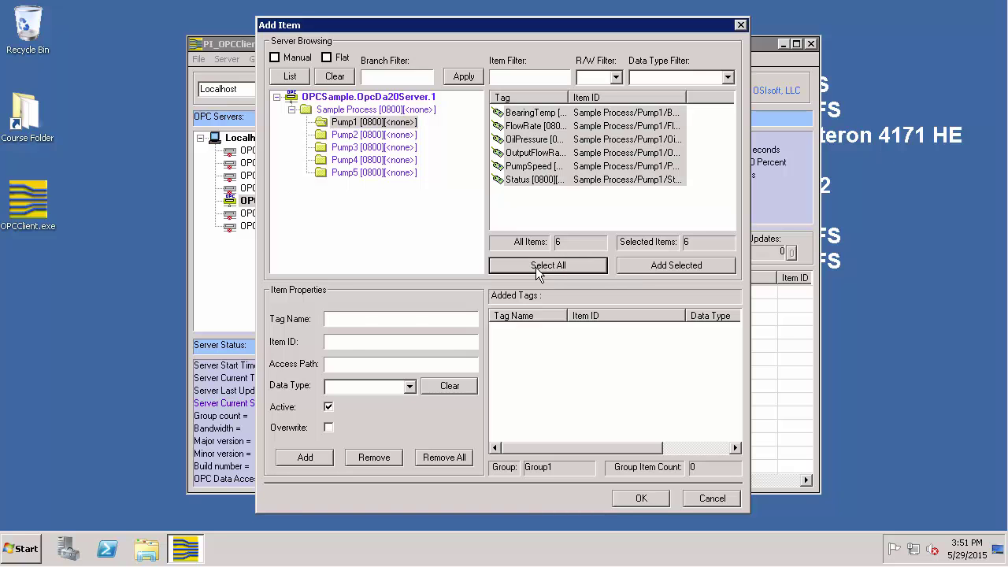
pyautogui.click(652, 268)
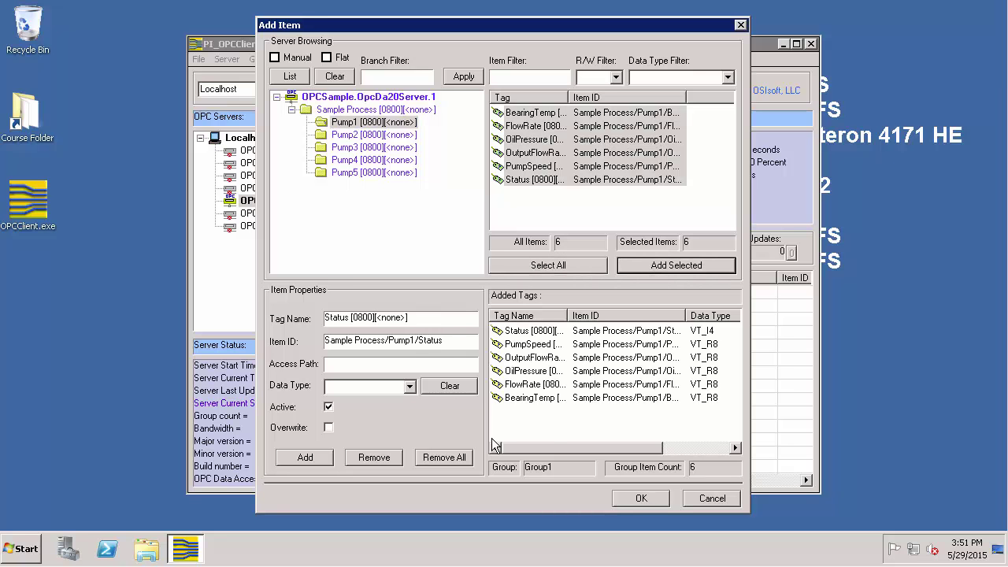
# - Examine the full item ID of Pump1's BearingTemp tag and confirm adding the tags to the group
pyautogui.click(513, 406)
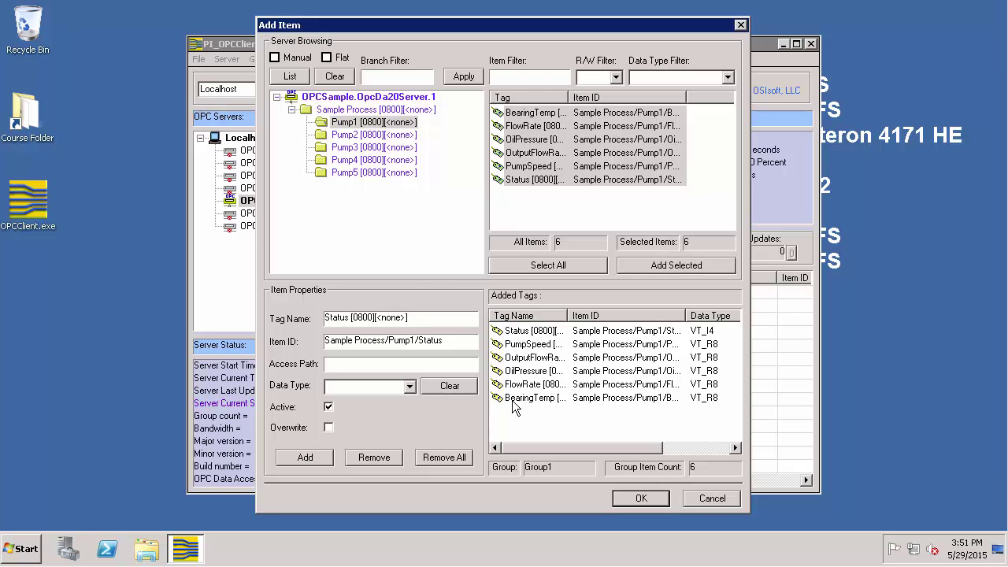
pyautogui.click(514, 405)
pyautogui.moveTo(472, 341); pyautogui.dragTo(279, 344)
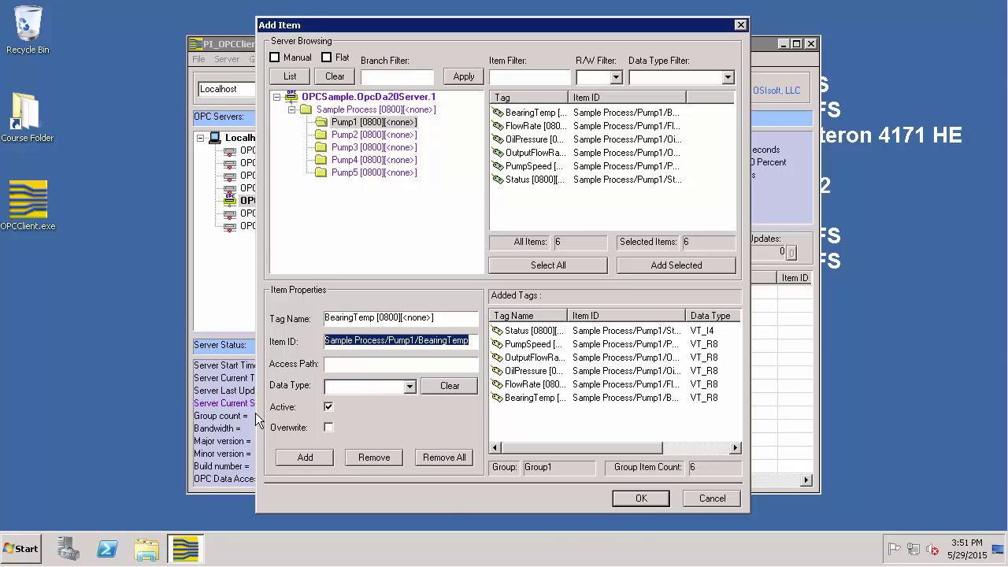
pyautogui.click(634, 502)
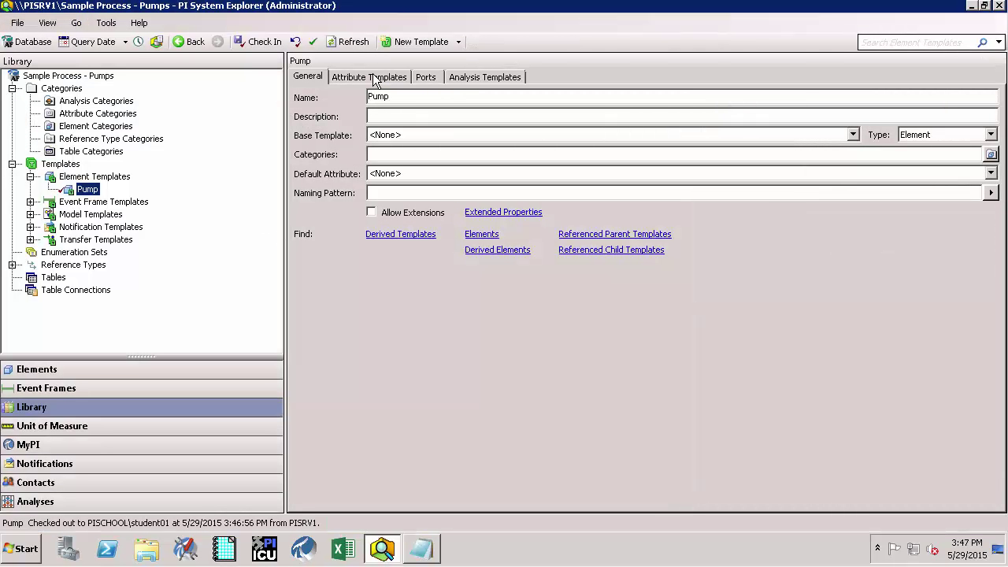
# - Add a new attribute template named BearingTemp to the Pump element template
pyautogui.hotkey('ctrl', '2')
pyautogui.moveTo(368, 72); pyautogui.dragTo(439, 33)
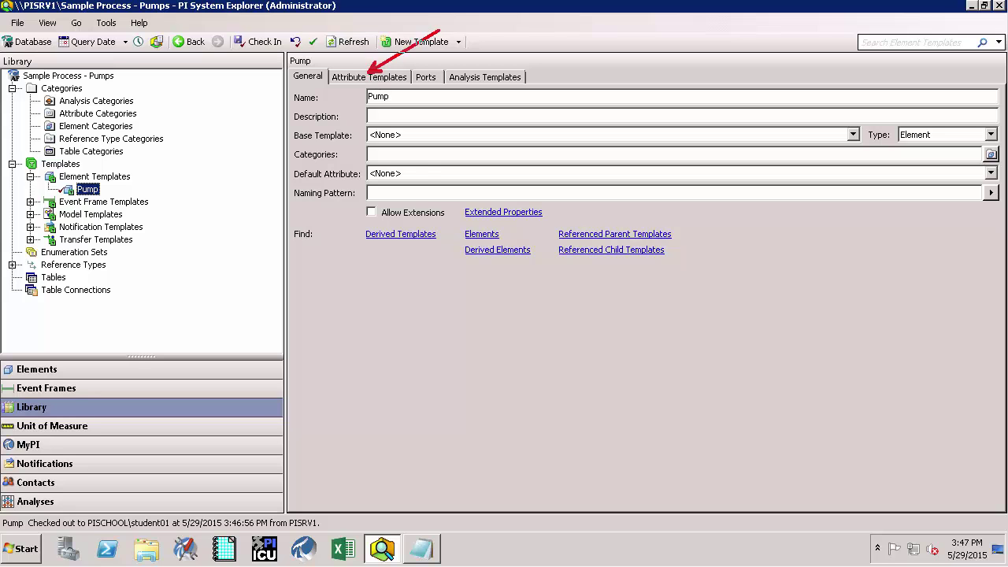
pyautogui.press('Escape')
pyautogui.click(368, 75)
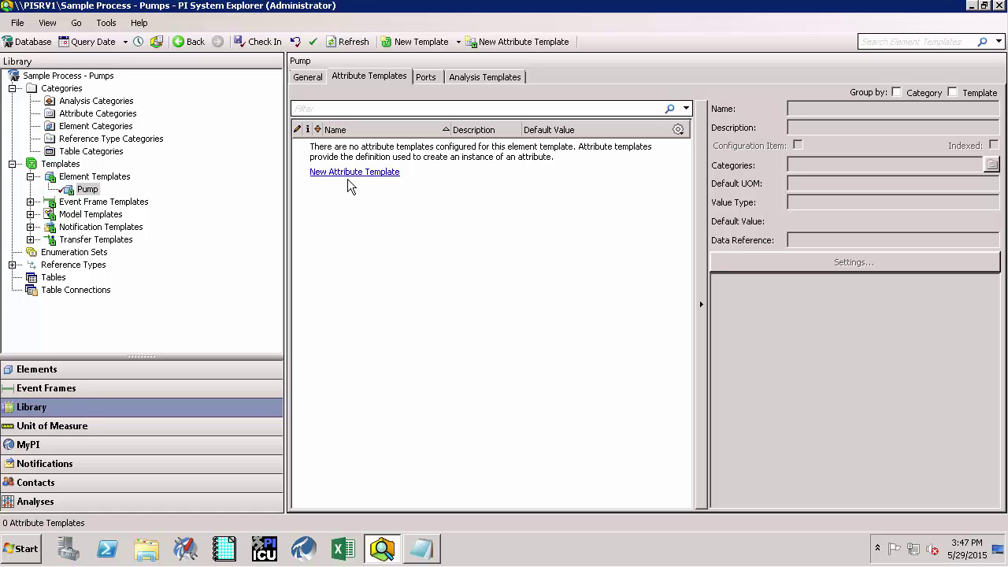
pyautogui.hotkey('ctrl', '2')
pyautogui.moveTo(346, 175); pyautogui.dragTo(305, 201)
pyautogui.press('Escape')
pyautogui.click(379, 178)
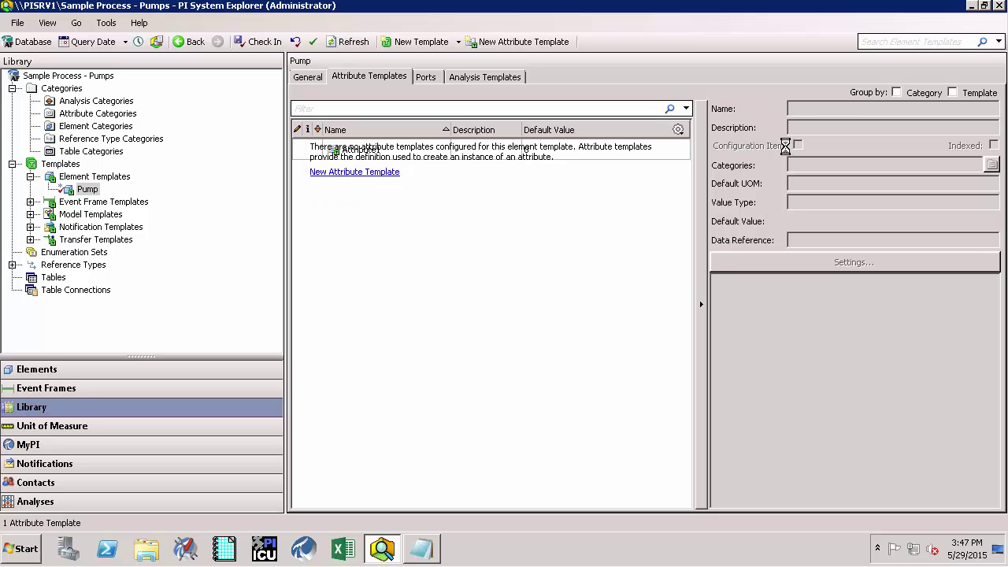
pyautogui.press('Tab')
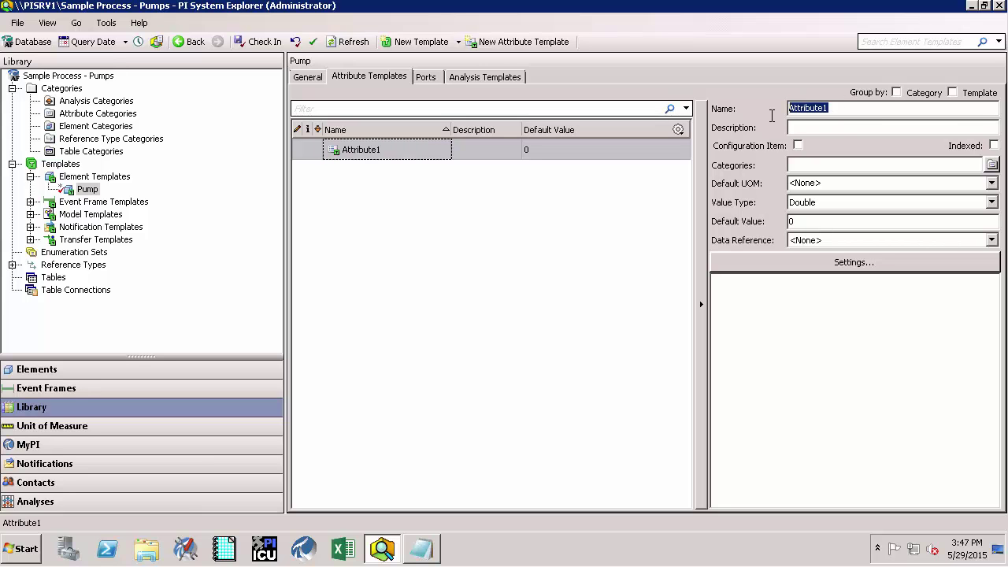
pyautogui.write('B')
pyautogui.write('eat')
pyautogui.write('ing')
pyautogui.write('T')
pyautogui.write('emp')
# - Set BearingTemp's data reference to PI Point and enable tag creation with the classic point class
pyautogui.click(803, 241)
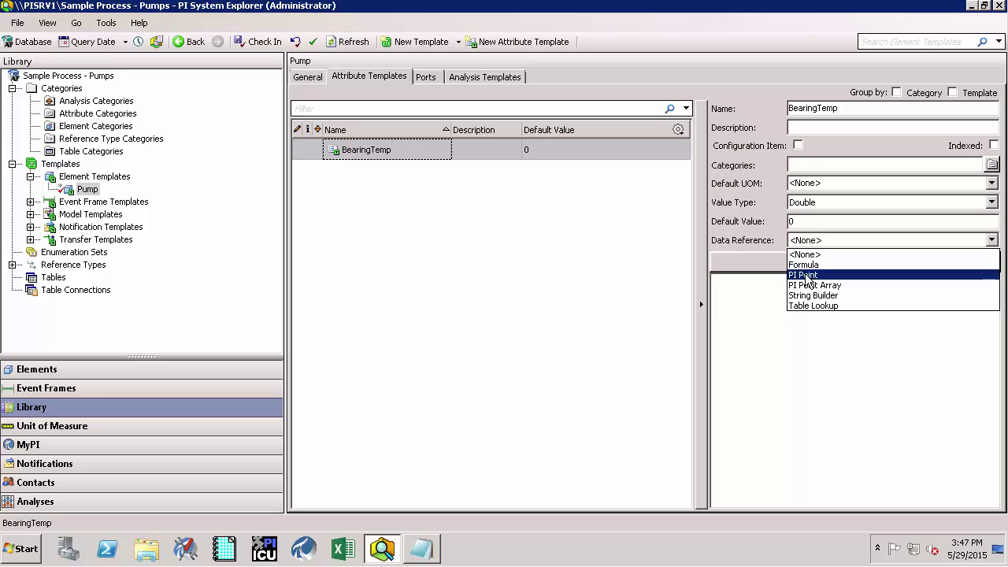
pyautogui.click(806, 276)
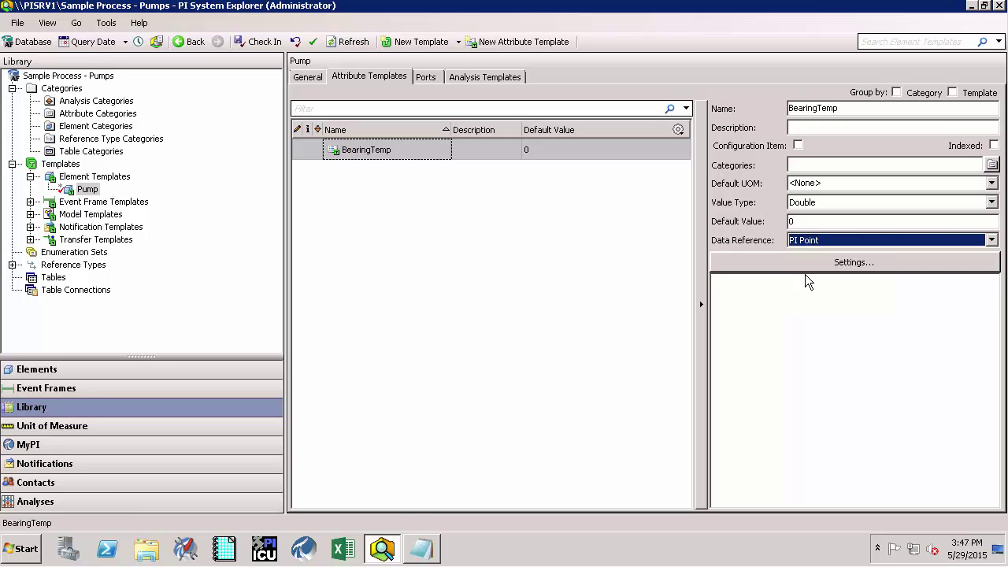
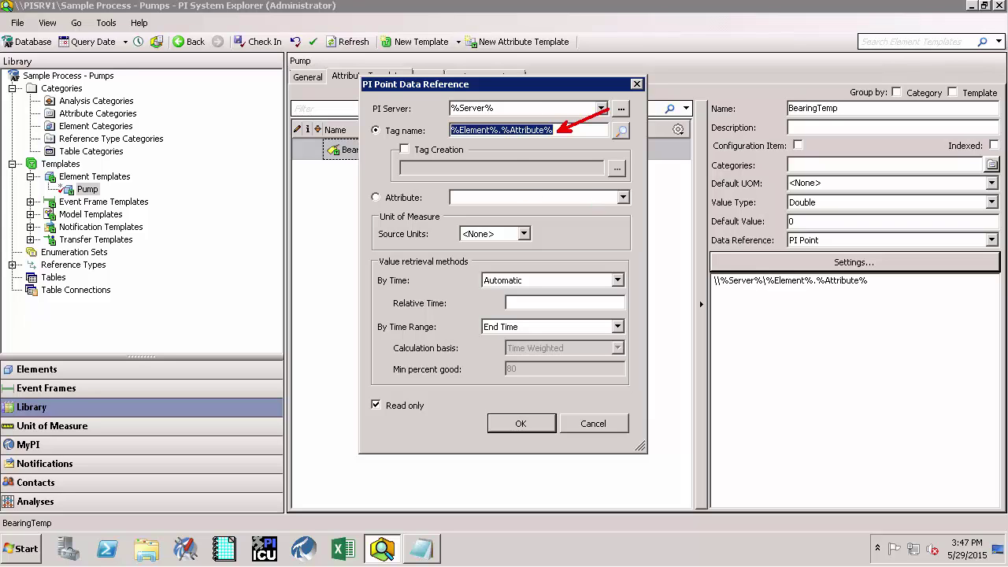
pyautogui.click(404, 150)
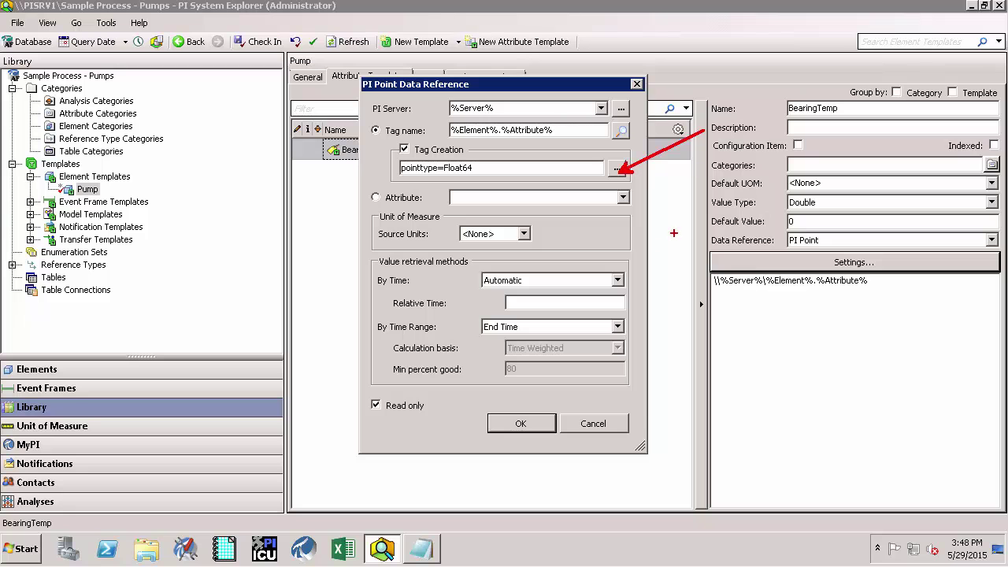
pyautogui.click(617, 169)
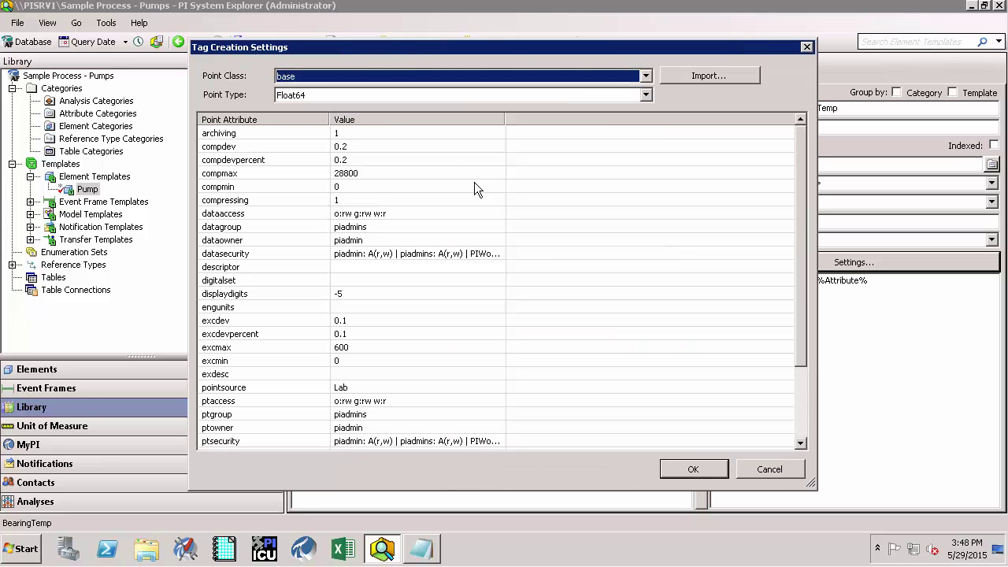
pyautogui.click(295, 79)
pyautogui.click(290, 99)
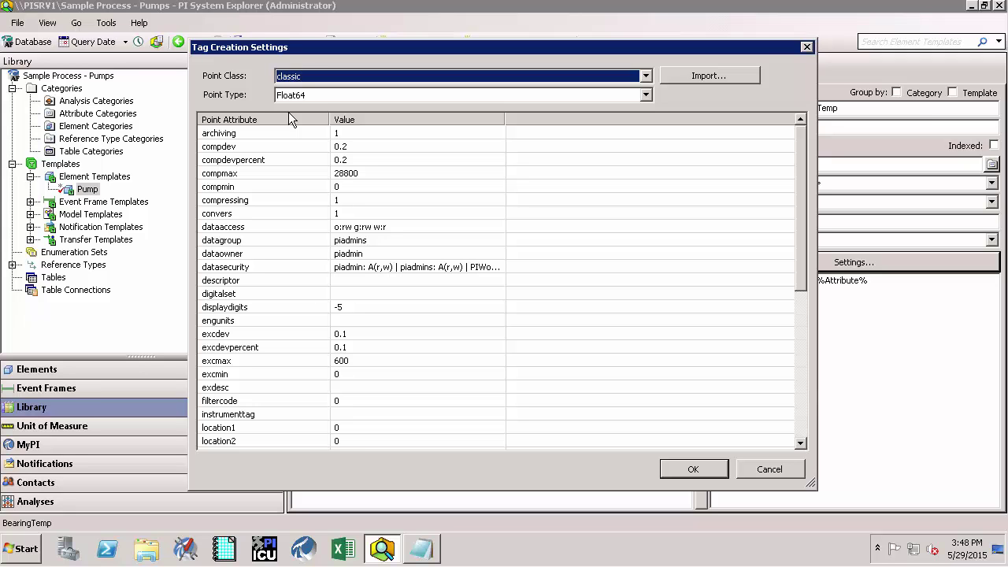
# - Examine the instrumenttag, location1, location4 and pointsource attributes in the tag creation settings
pyautogui.click(800, 443)
pyautogui.scroll(-8, 723, 446)
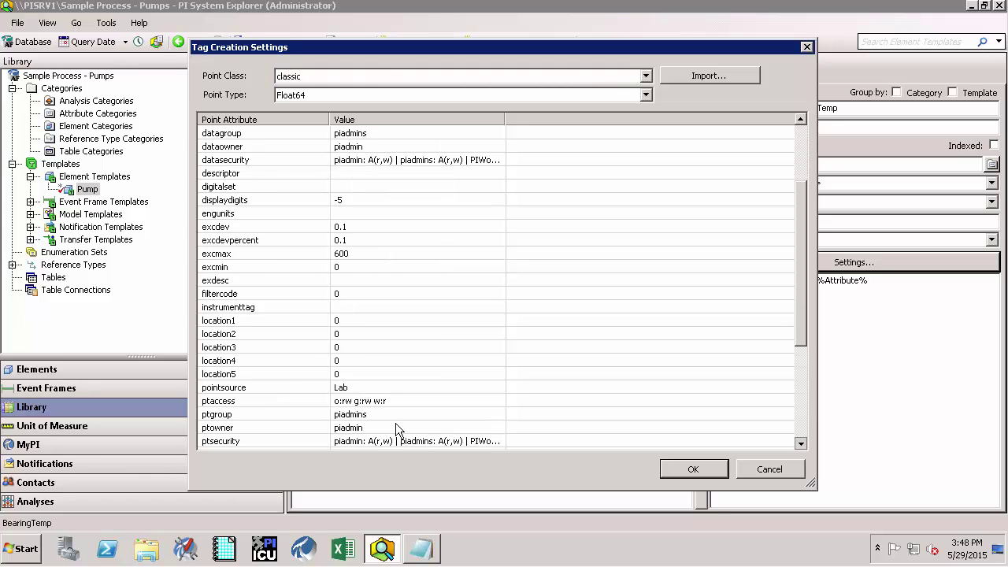
pyautogui.click(236, 295)
pyautogui.click(233, 307)
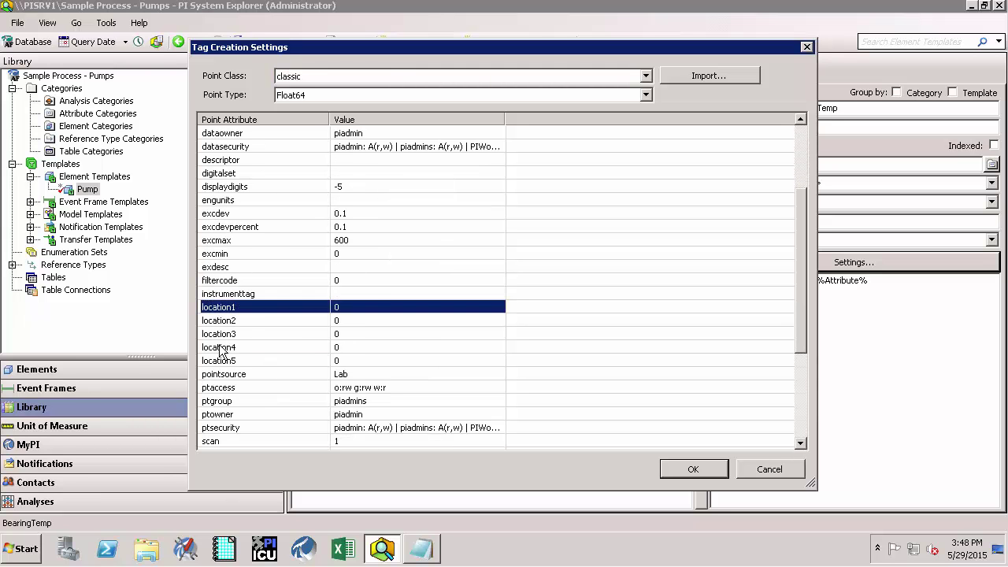
pyautogui.click(222, 347)
pyautogui.click(223, 376)
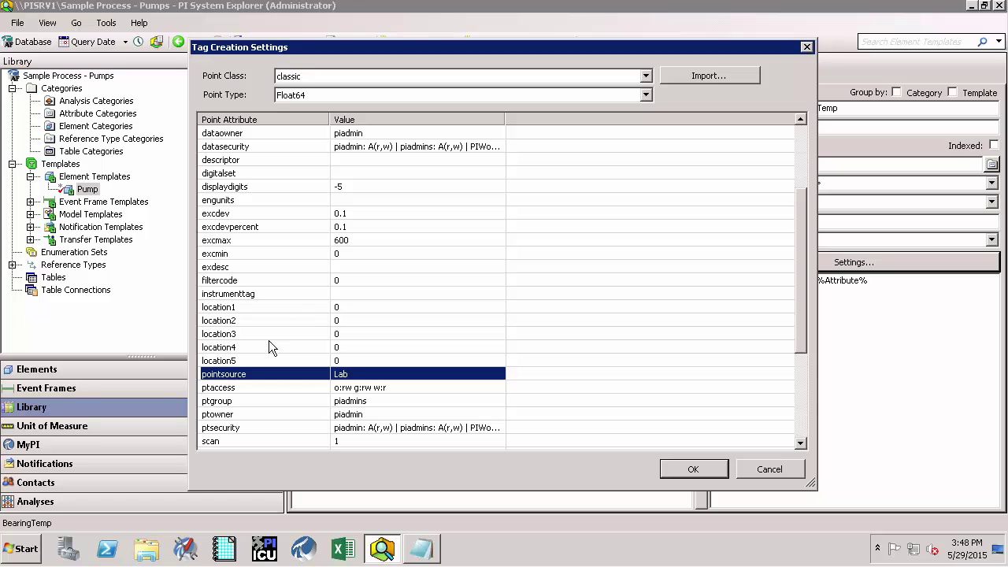
# - Set the instrumenttag to %..\Element%/%Element%/%Attribute% using name substitution values separated by forward slashes
pyautogui.click(259, 295)
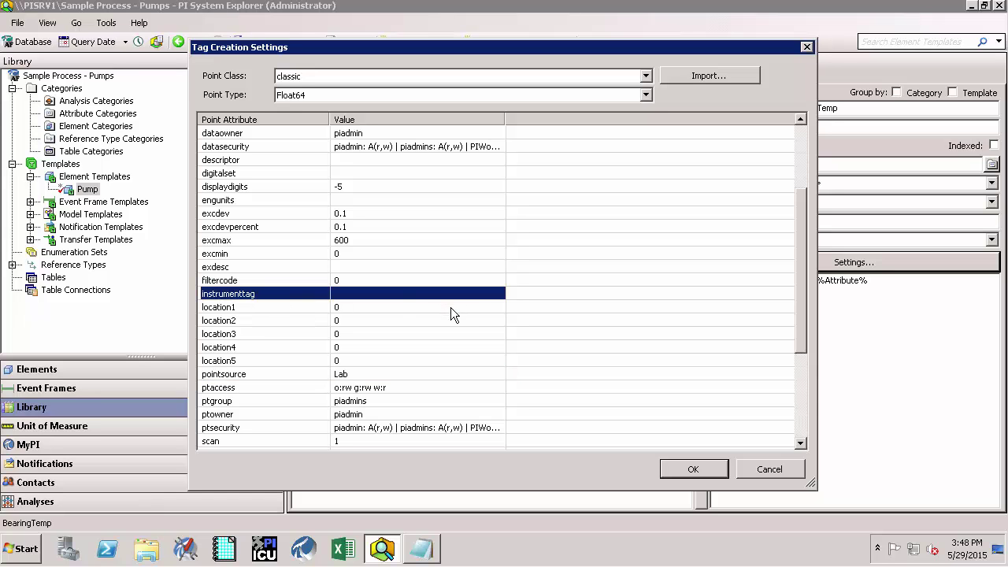
pyautogui.click(501, 294)
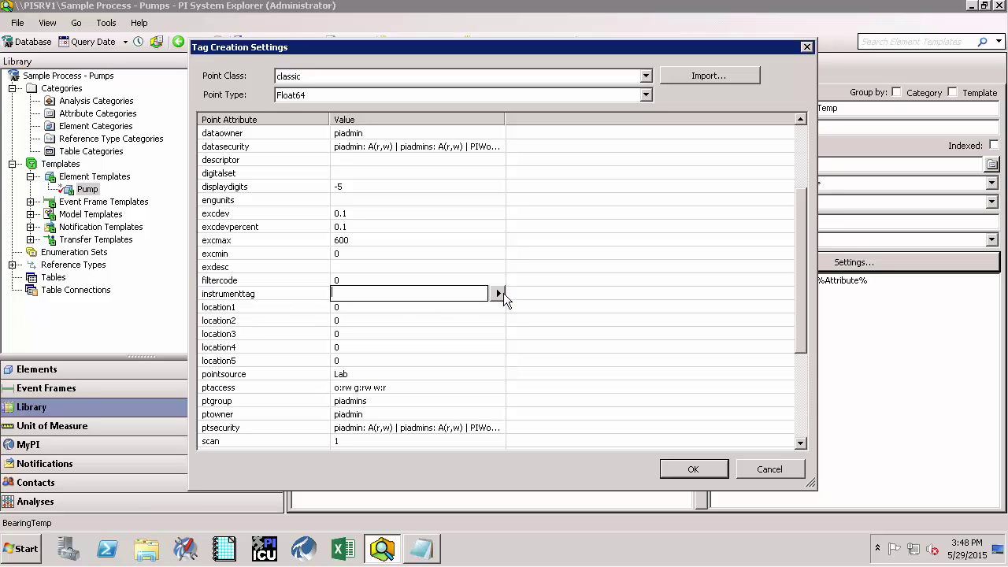
pyautogui.click(498, 294)
pyautogui.moveTo(529, 338)
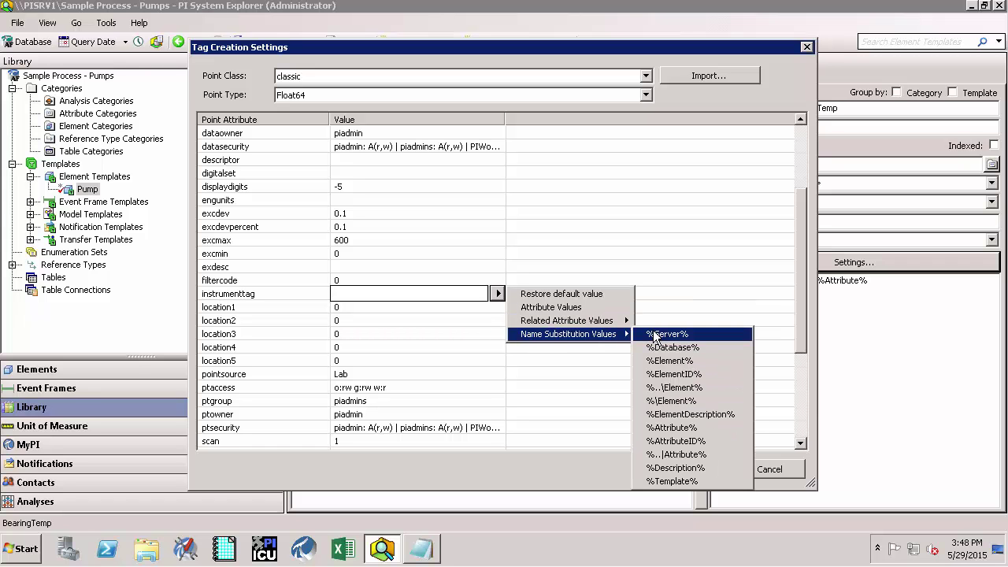
pyautogui.click(661, 388)
pyautogui.click(408, 292)
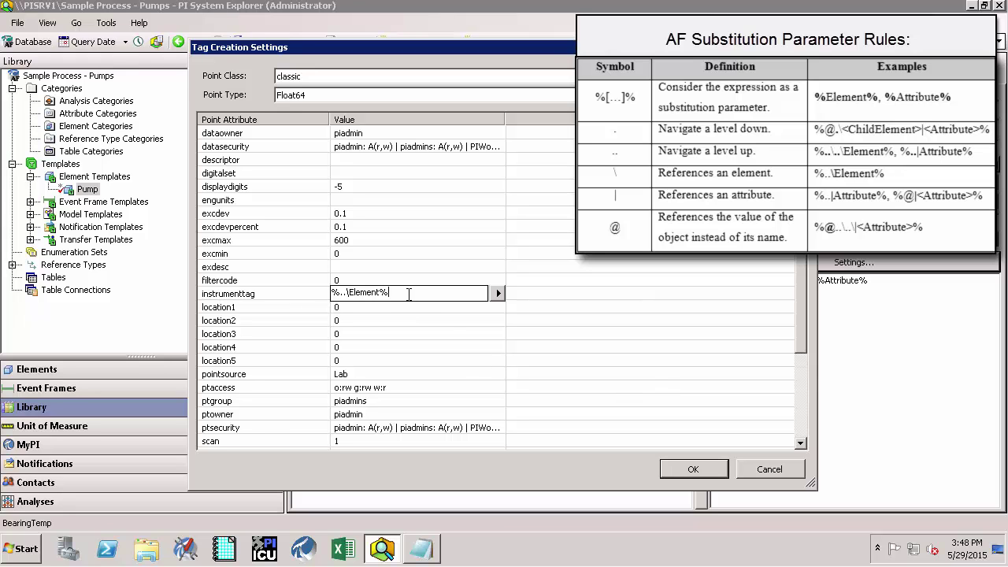
pyautogui.write('/')
pyautogui.click(499, 293)
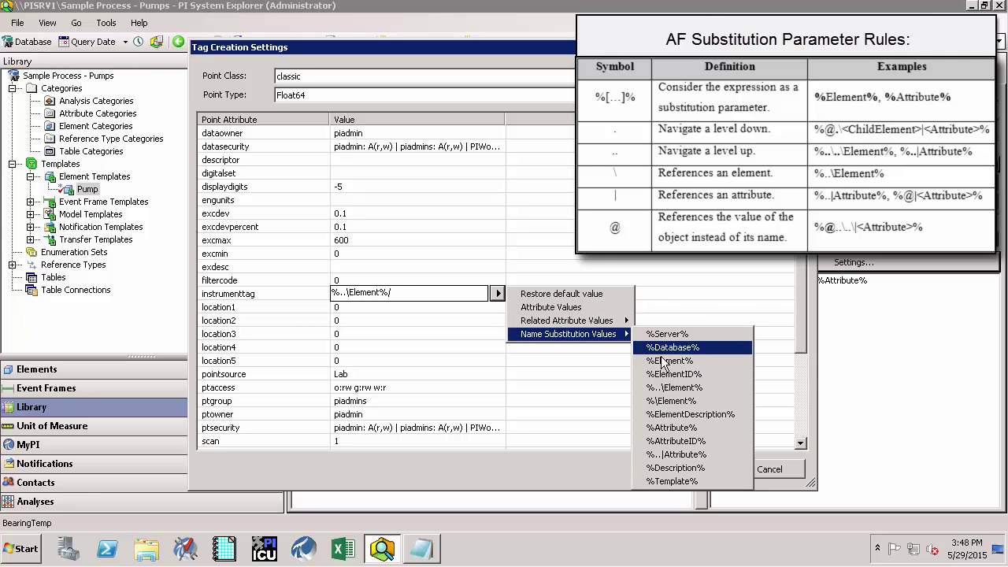
pyautogui.click(663, 361)
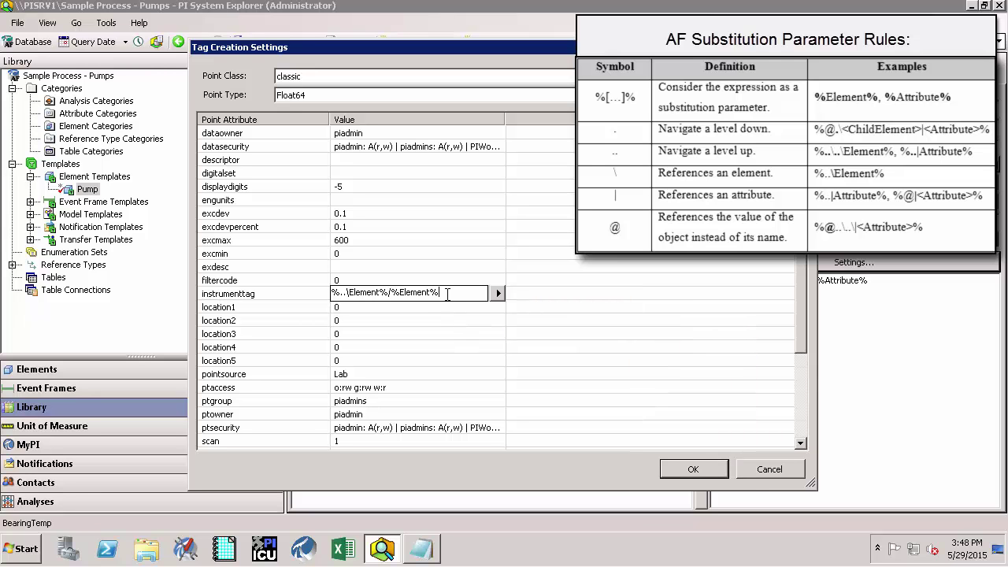
pyautogui.write('/')
pyautogui.click(496, 295)
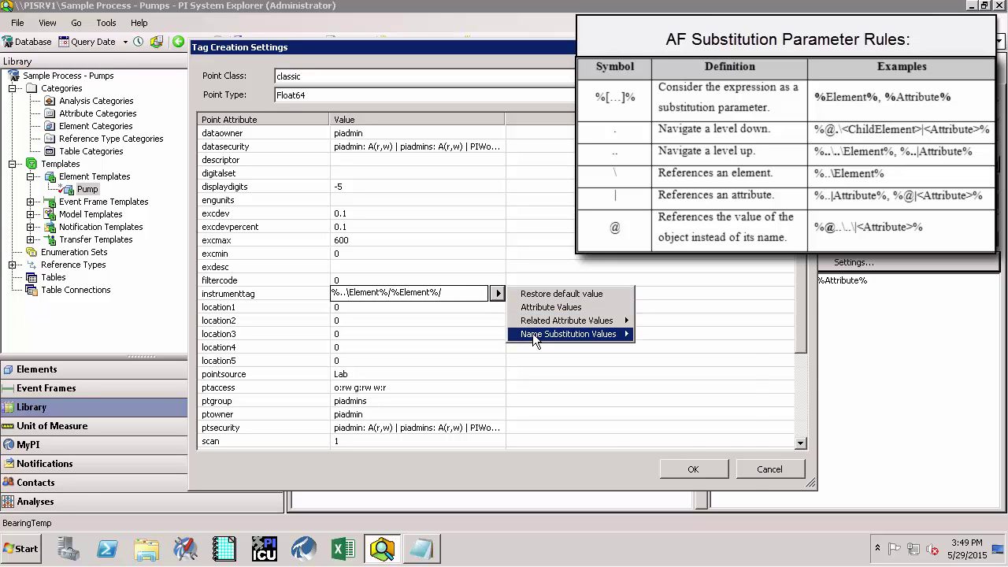
pyautogui.moveTo(532, 333)
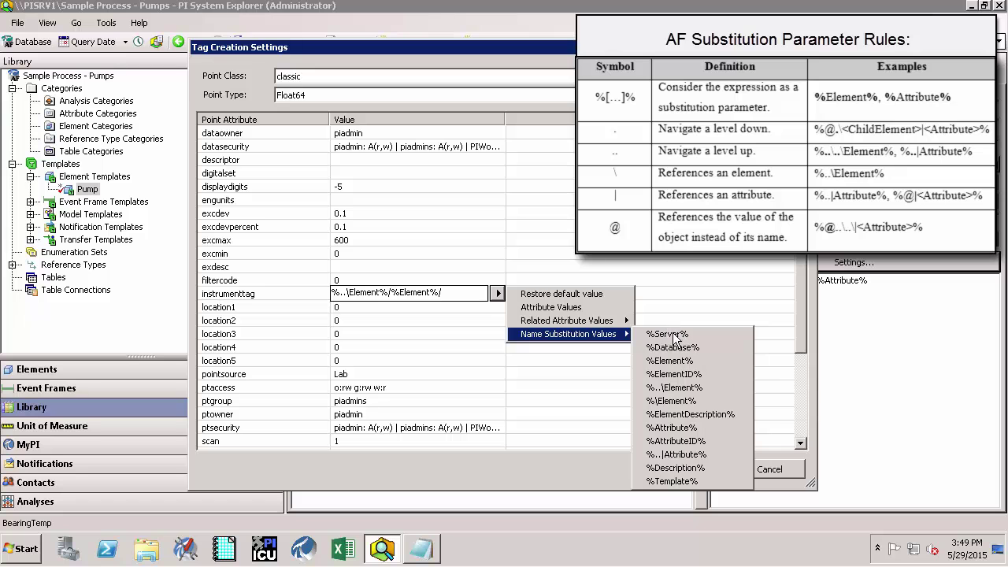
pyautogui.click(671, 428)
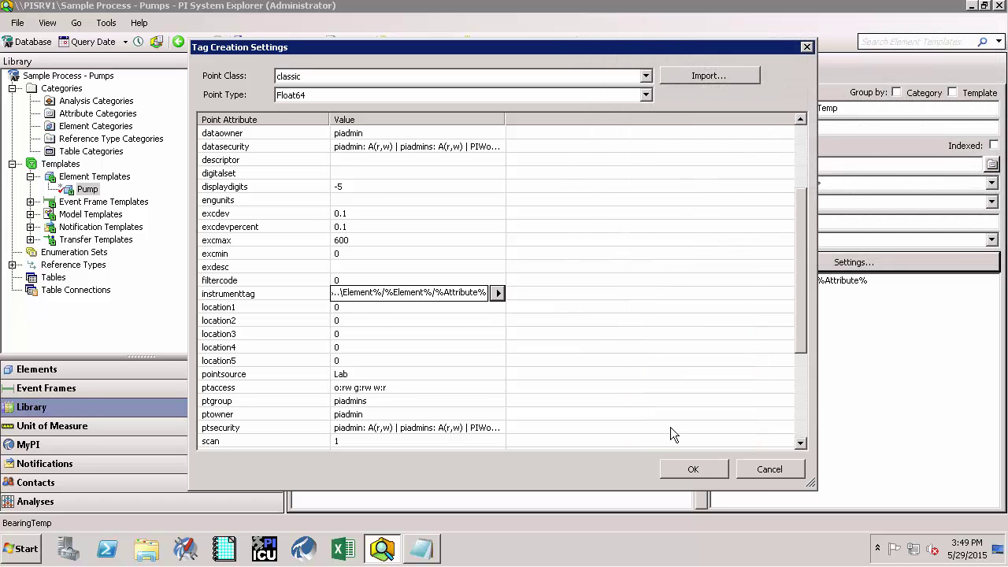
# - Set location1 to 1, location4 to 2 and the pointsource to OPC for the created tag
pyautogui.click(358, 308)
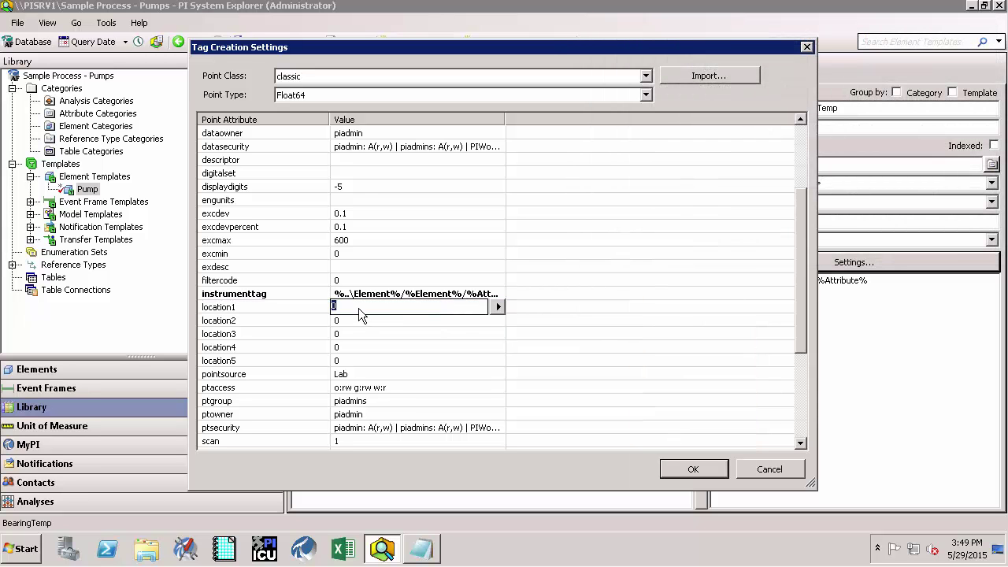
pyautogui.write('1')
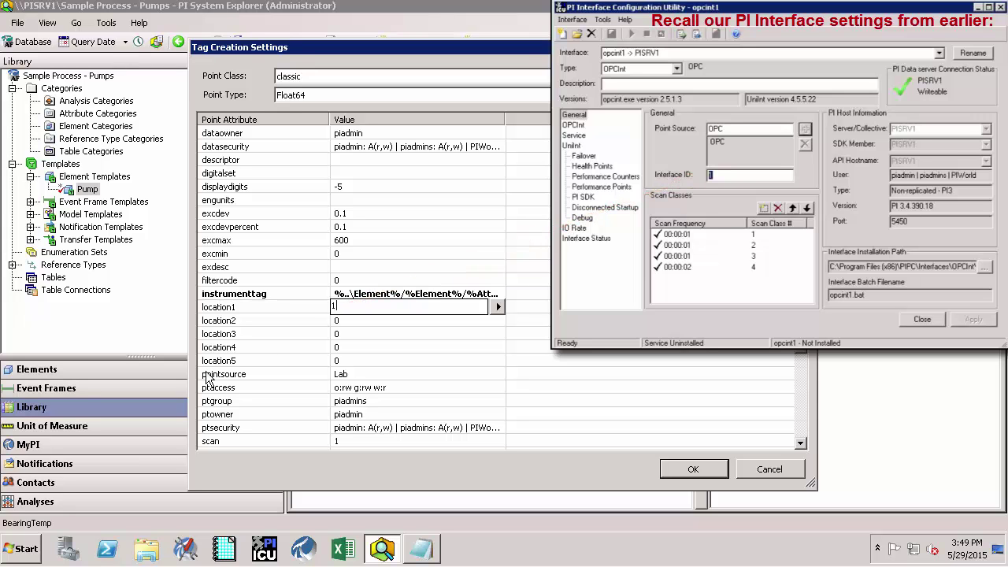
pyautogui.click(343, 350)
pyautogui.click(344, 348)
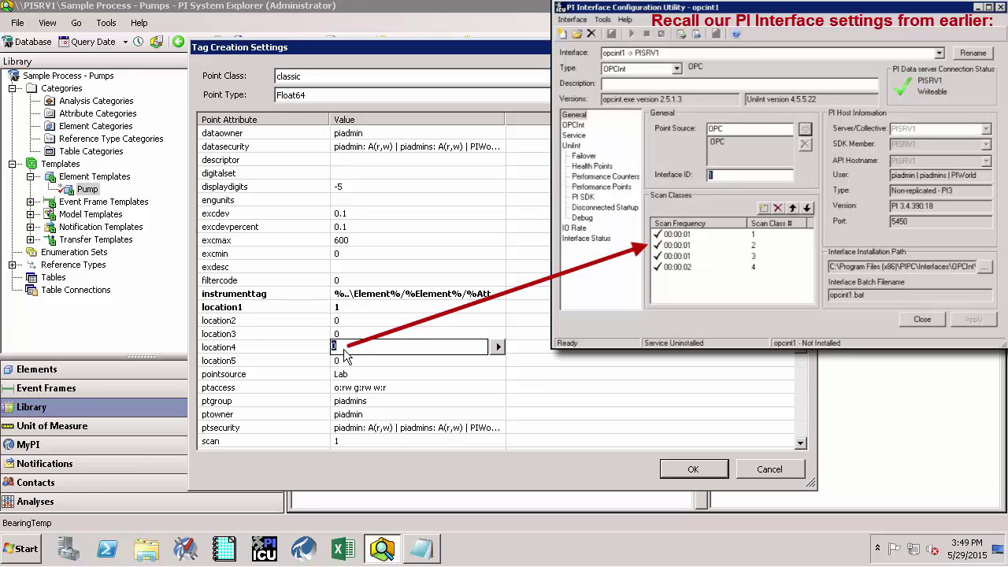
pyautogui.write('2')
pyautogui.click(352, 374)
pyautogui.write('OPC')
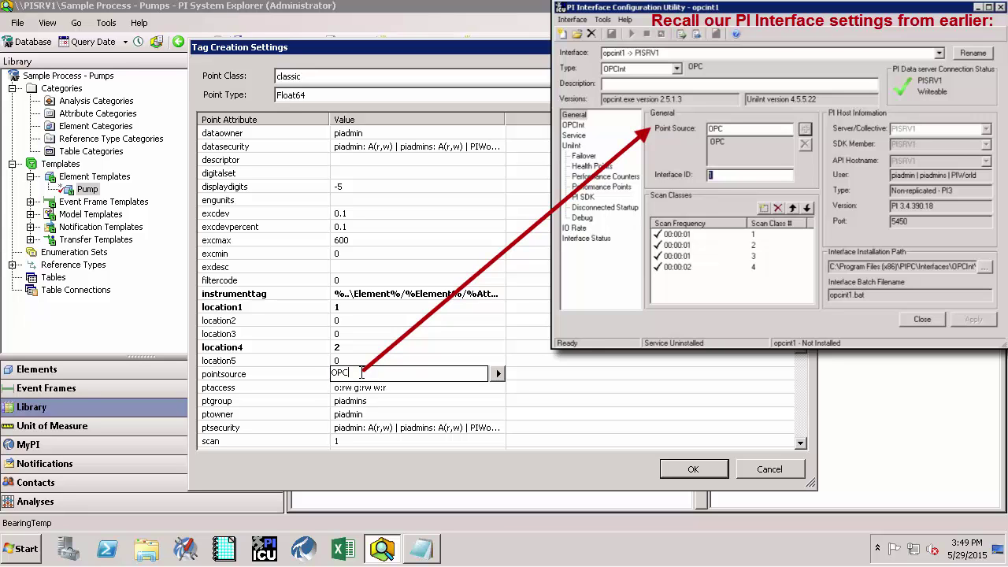
# - Compare the instrumenttag substitution path with its resolved example, Sample Process/Pump1/BearingTemp, in Notepad
pyautogui.click(460, 295)
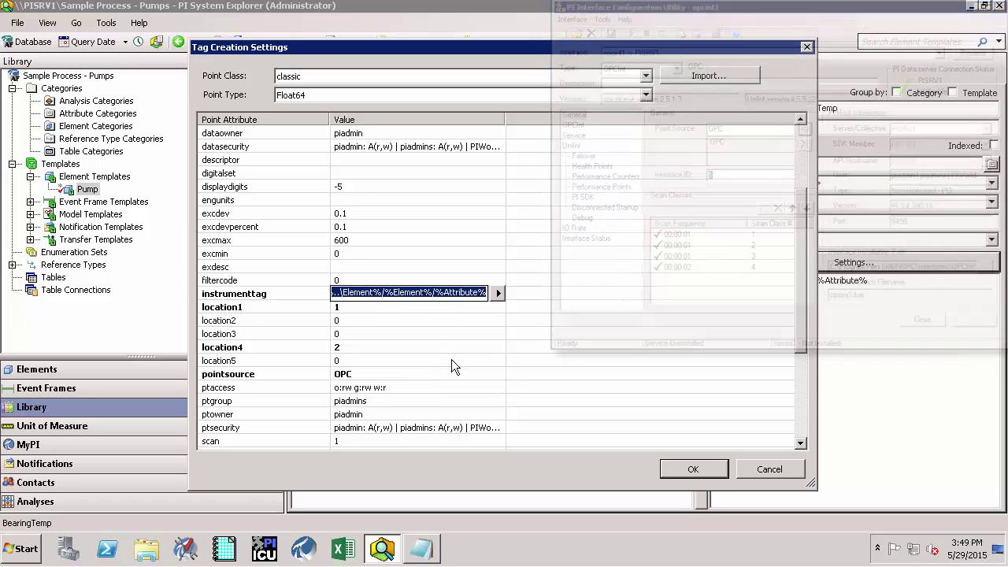
pyautogui.click(421, 548)
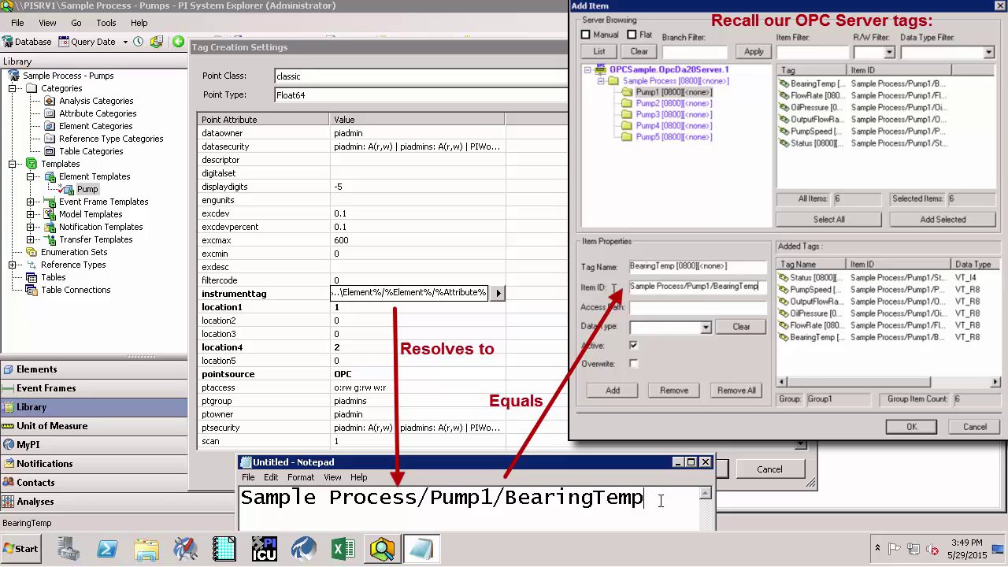
pyautogui.click(669, 455)
# - Confirm the tag creation and PI Point settings, and check in the Pump template and Sample Process element
pyautogui.click(678, 470)
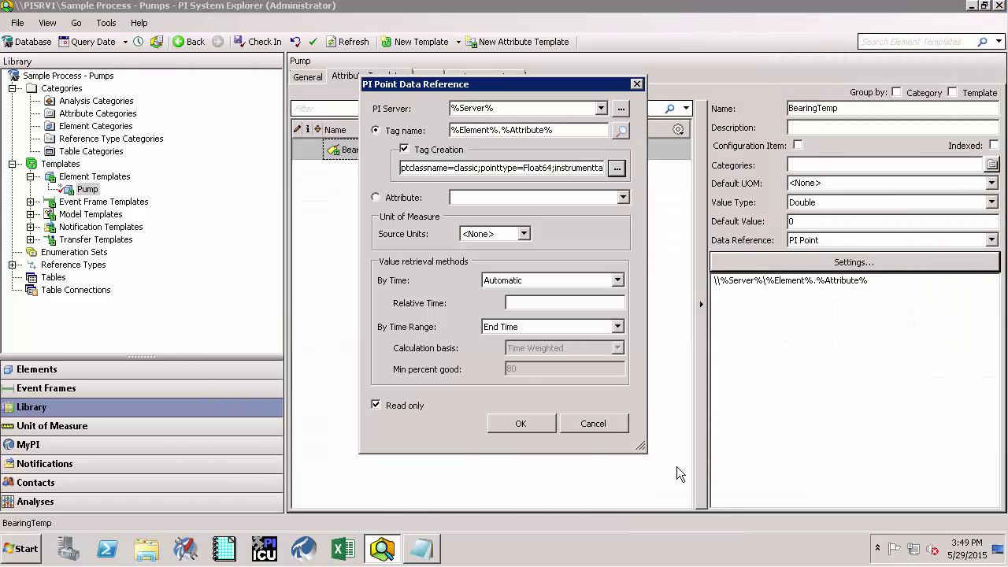
pyautogui.click(510, 427)
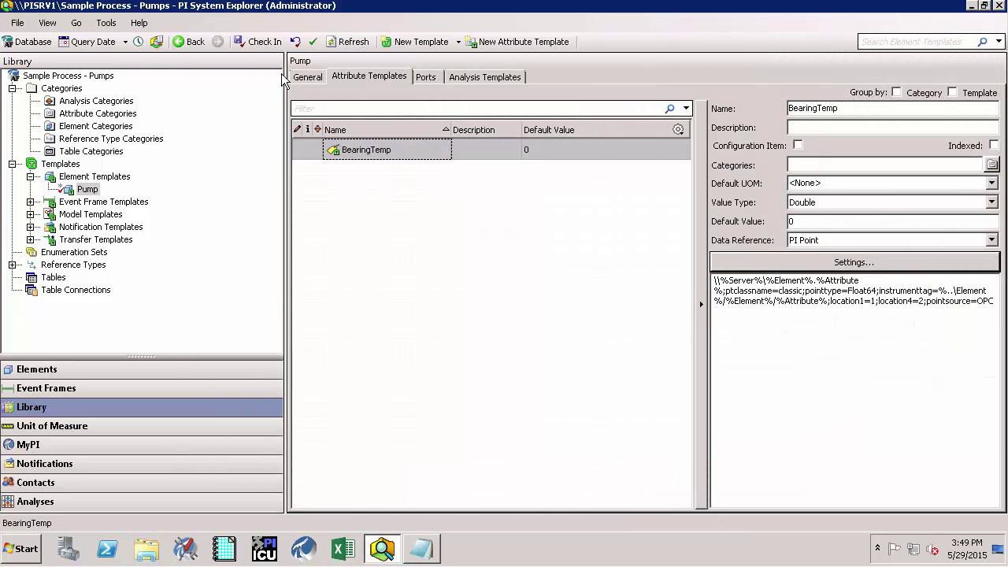
pyautogui.click(262, 43)
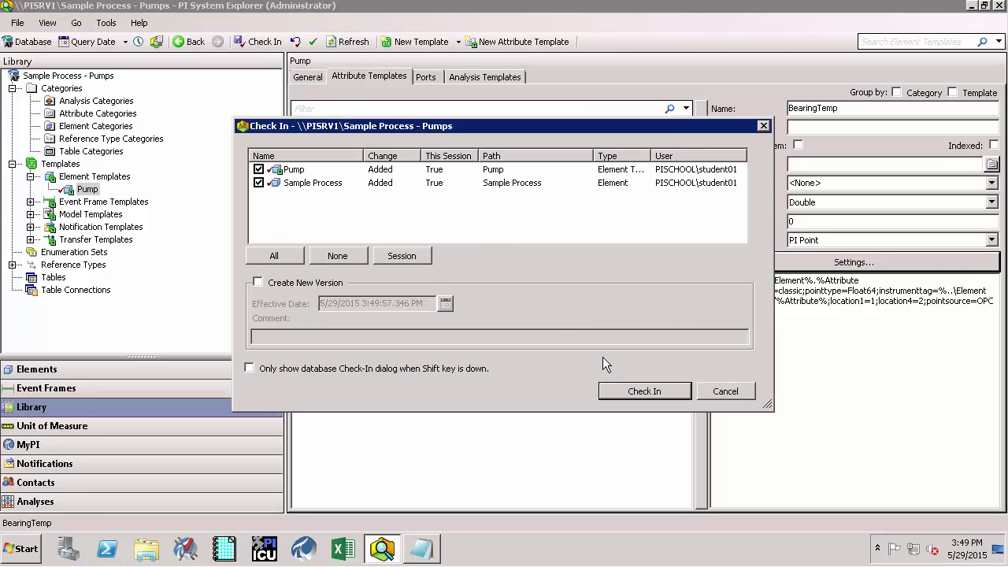
pyautogui.click(654, 393)
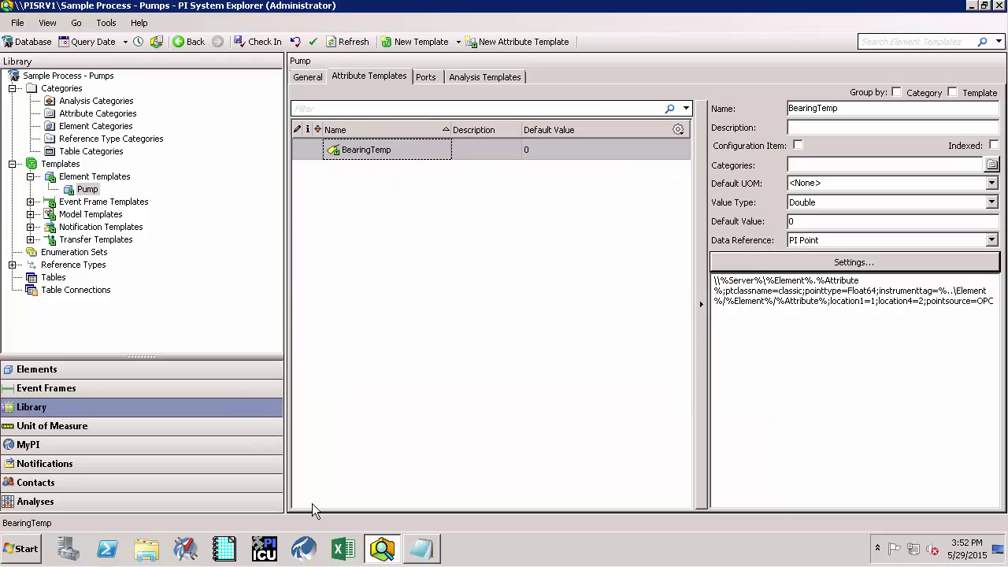
# - Duplicate the BearingTemp attribute template within the Pump template and name the copy FlowRate
pyautogui.click(418, 184)
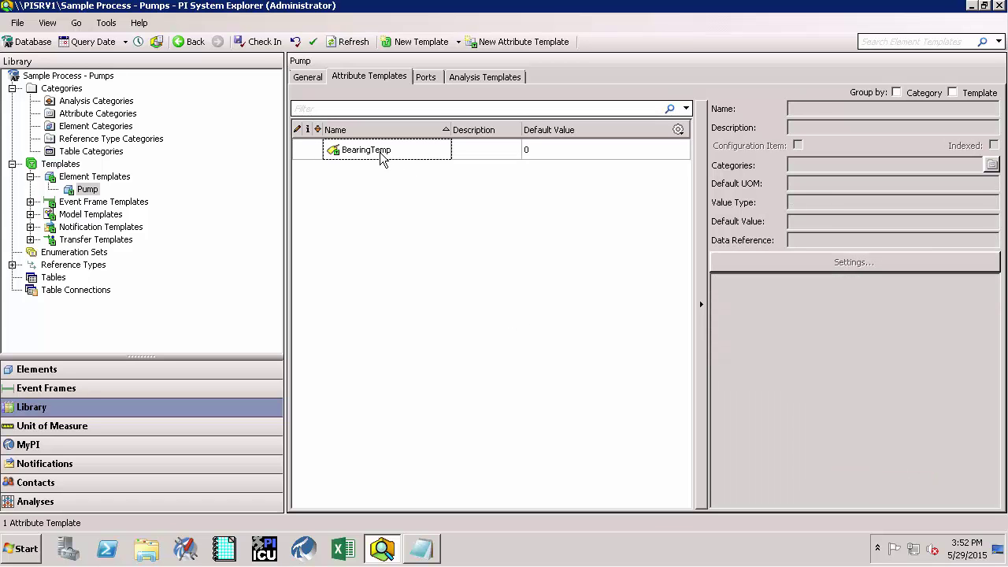
pyautogui.click(381, 157)
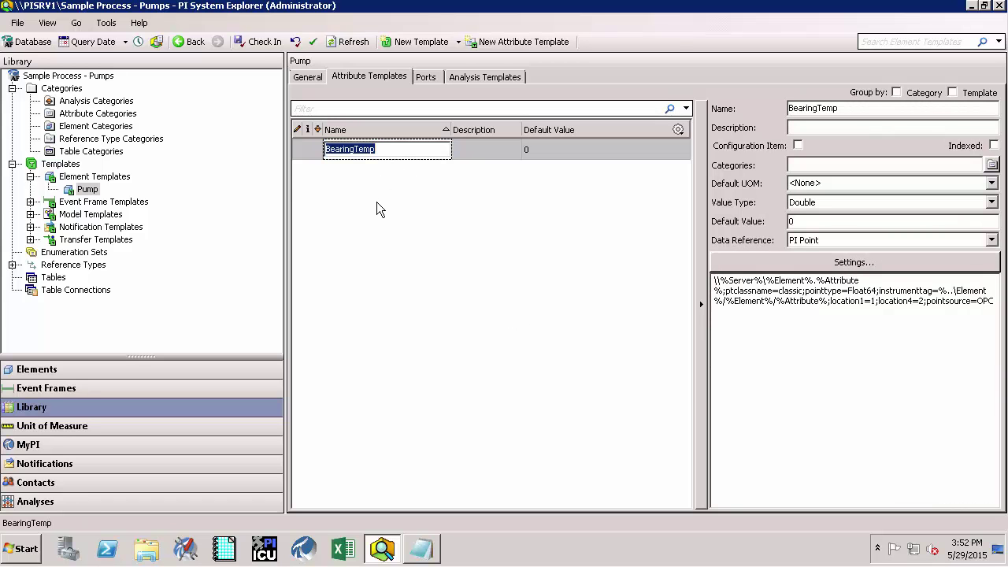
pyautogui.click(362, 156)
pyautogui.rightClick(364, 159)
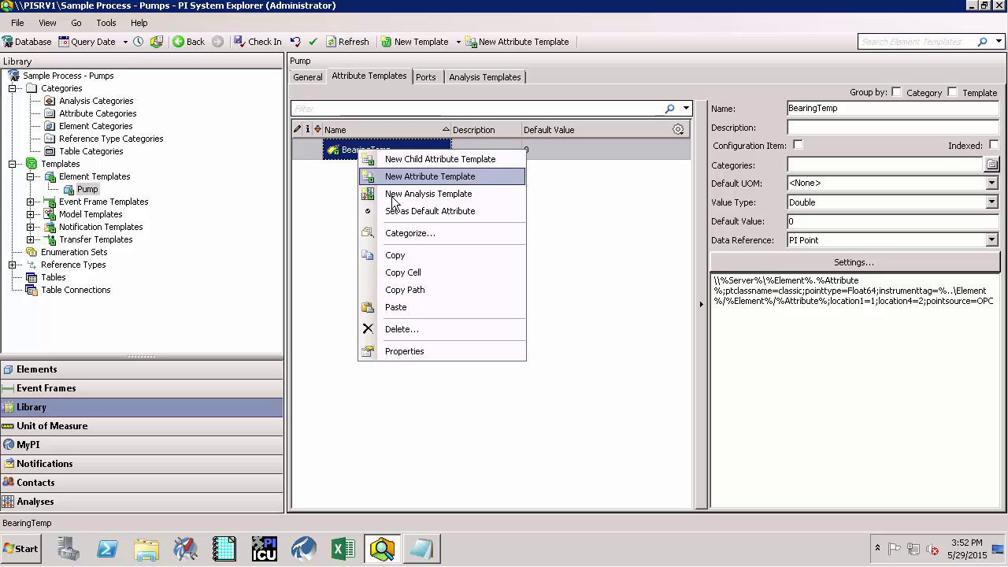
pyautogui.click(399, 263)
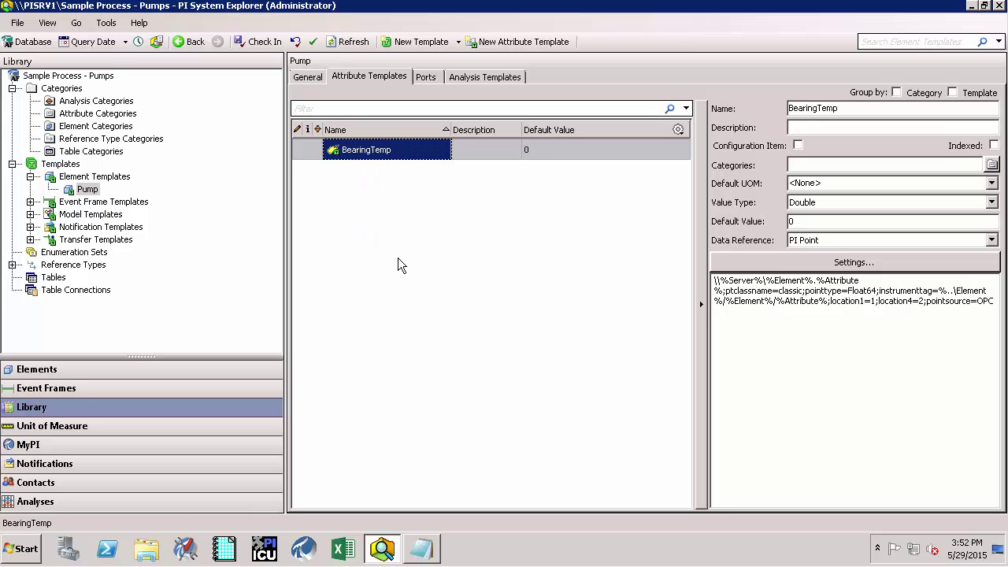
pyautogui.rightClick(398, 260)
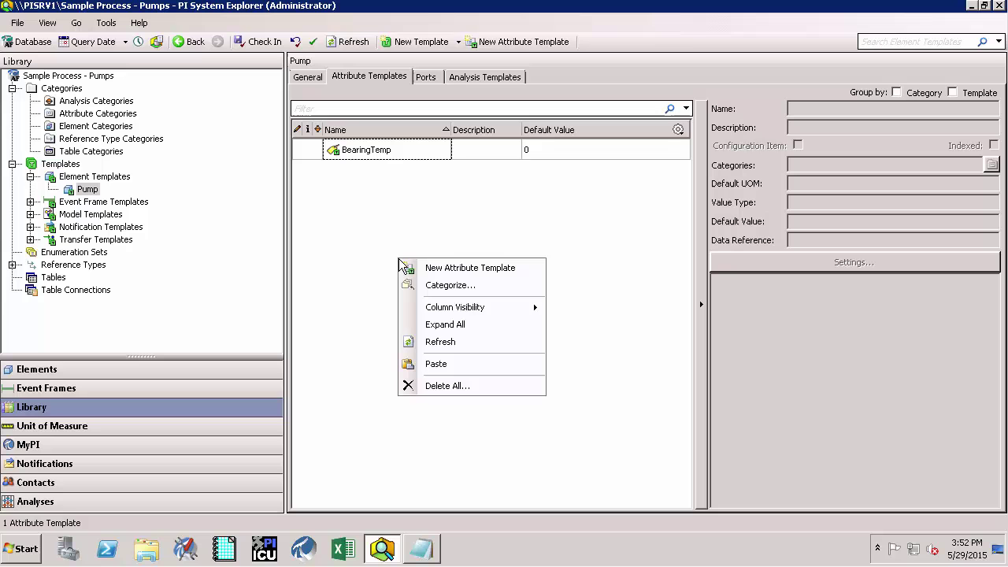
pyautogui.click(445, 363)
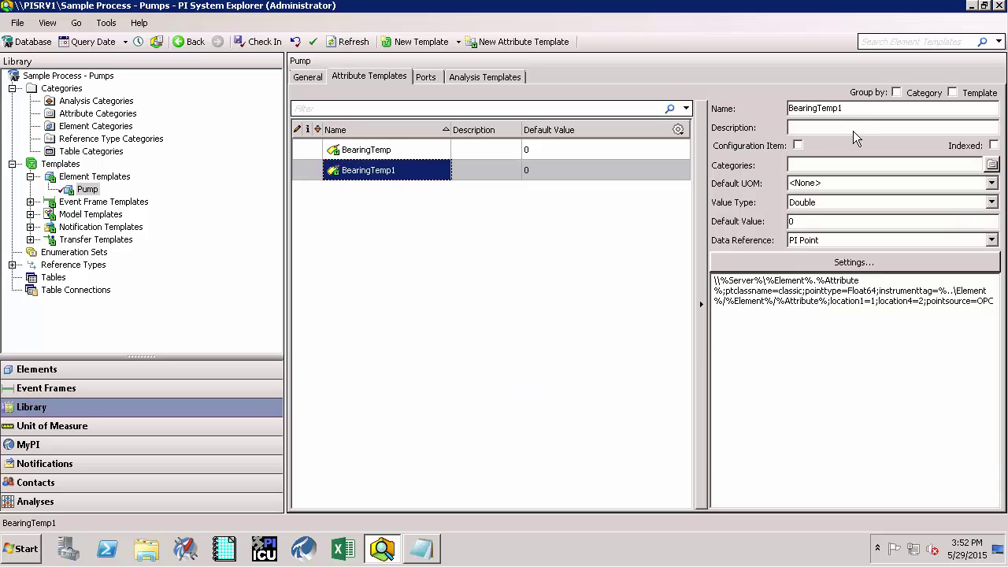
pyautogui.doubleClick(807, 108)
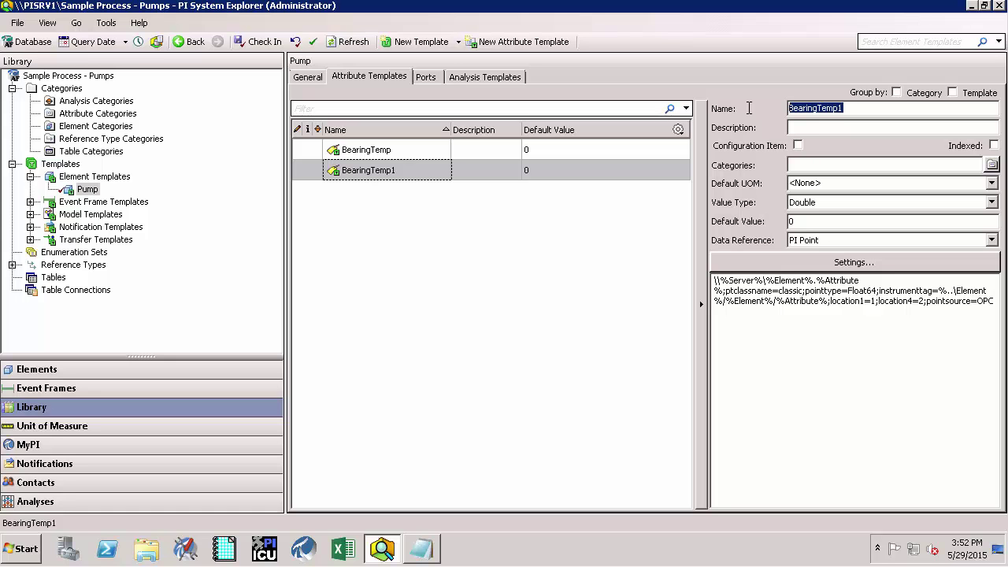
pyautogui.write('FlowRate')
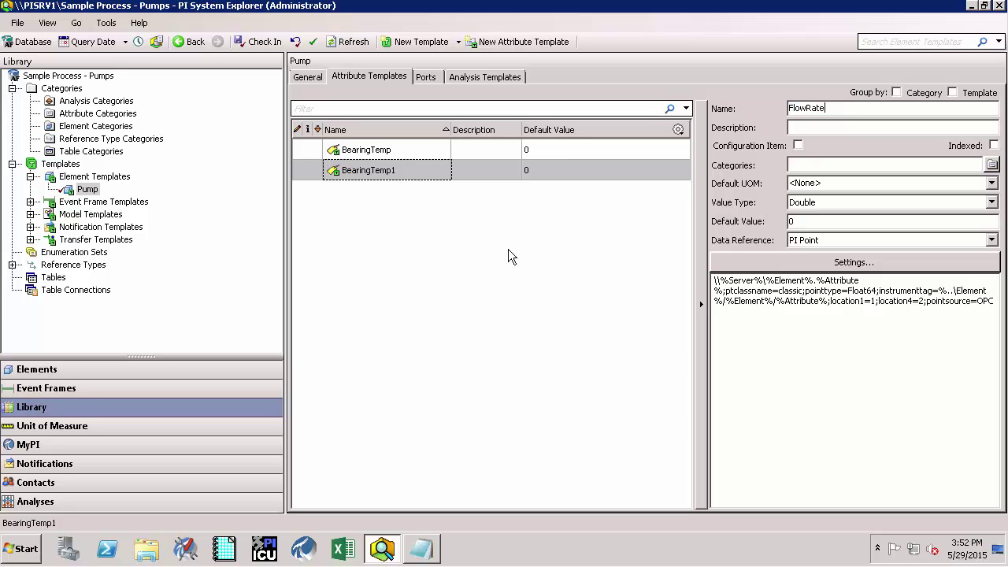
pyautogui.click(424, 244)
# - Paste another copy of the BearingTemp attribute template and rename it OilPressure
pyautogui.rightClick(424, 244)
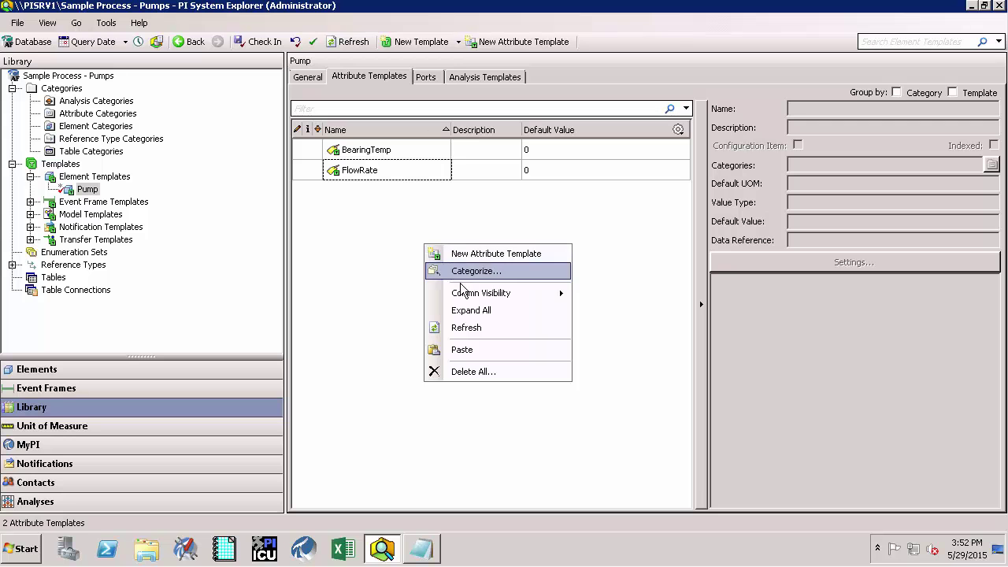
pyautogui.click(464, 349)
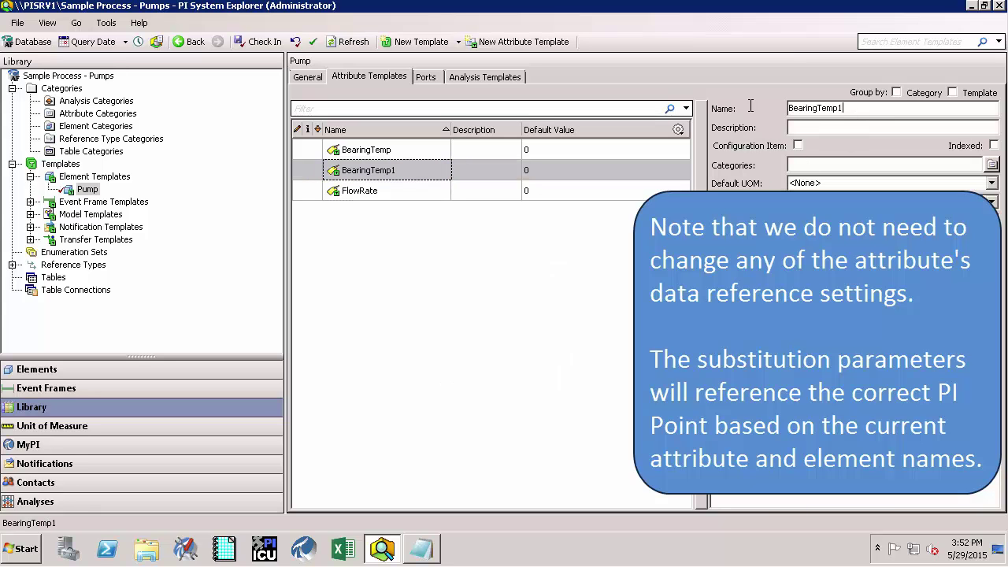
pyautogui.doubleClick(804, 108)
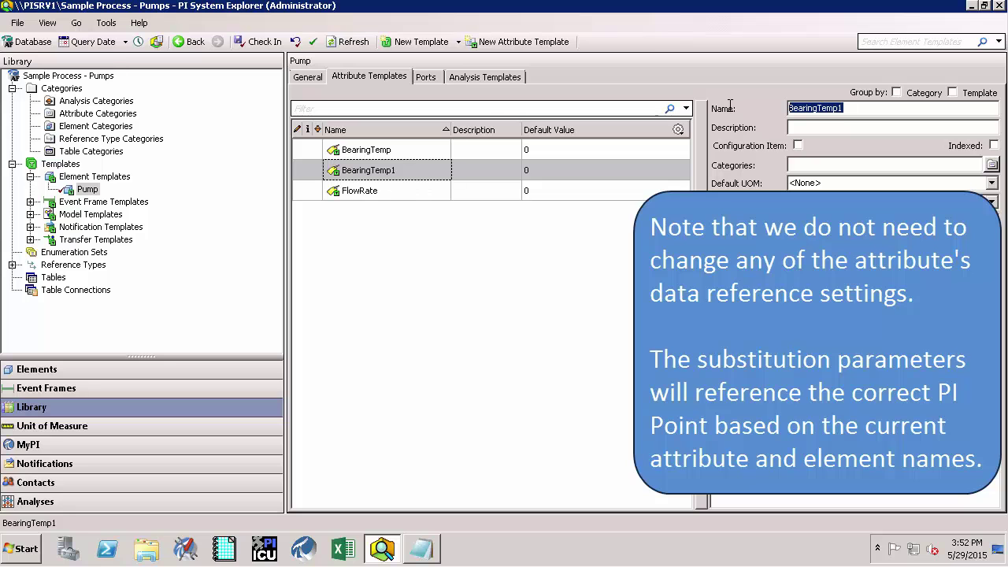
pyautogui.write('O')
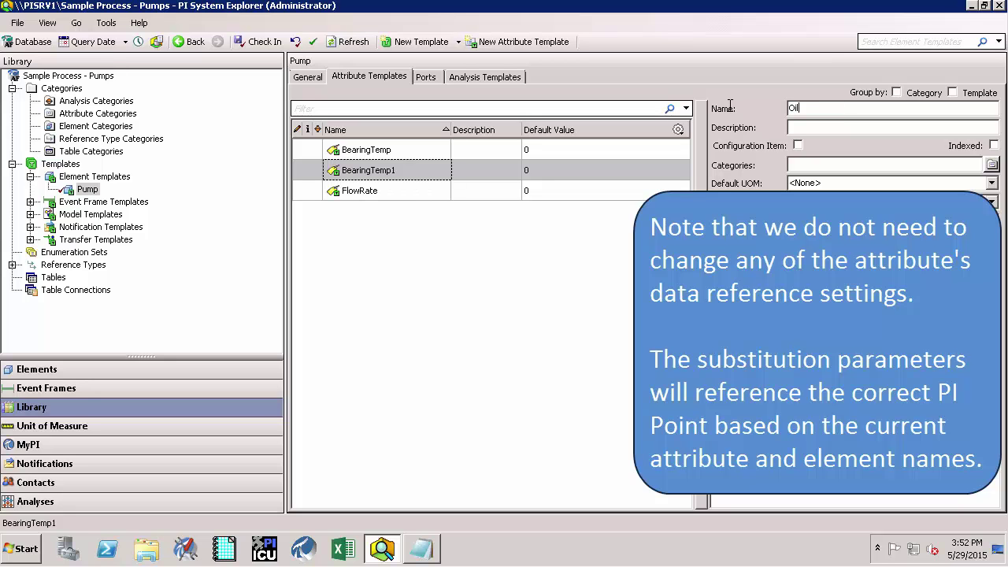
pyautogui.write('ilPressure')
pyautogui.press('Return')
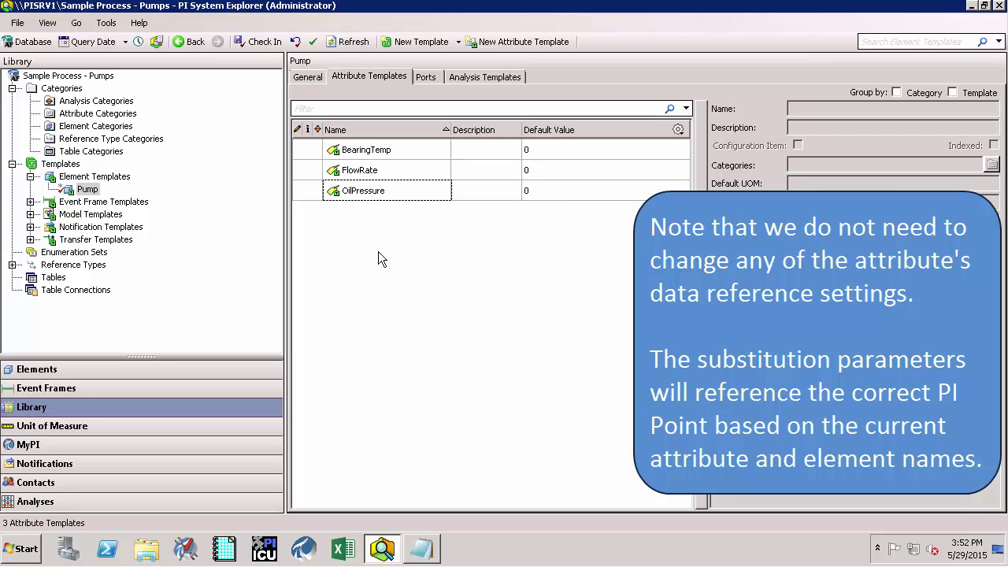
# - Add a further pasted copy of BearingTemp to the Pump template and name it OutputFlowRate
pyautogui.rightClick(378, 252)
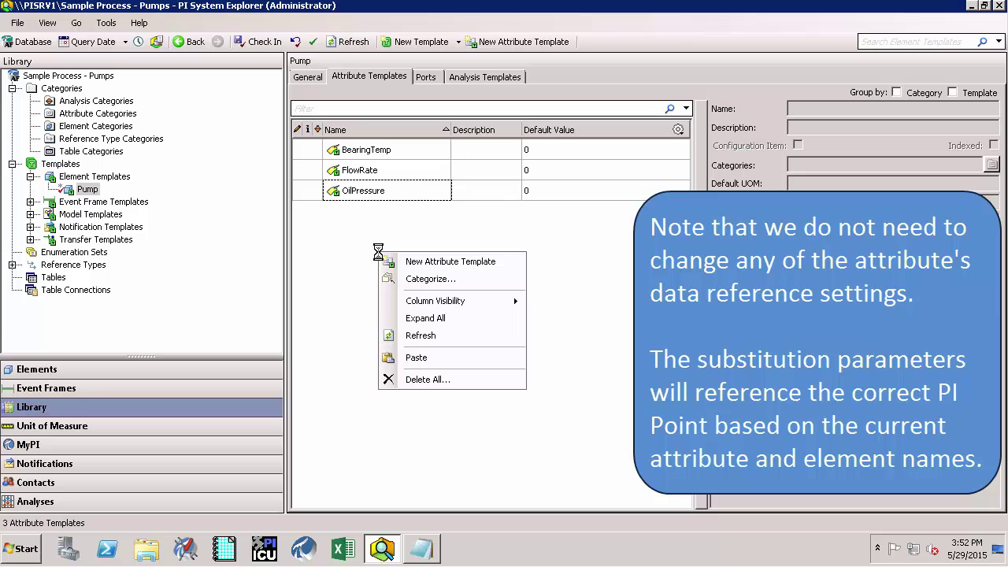
pyautogui.click(423, 359)
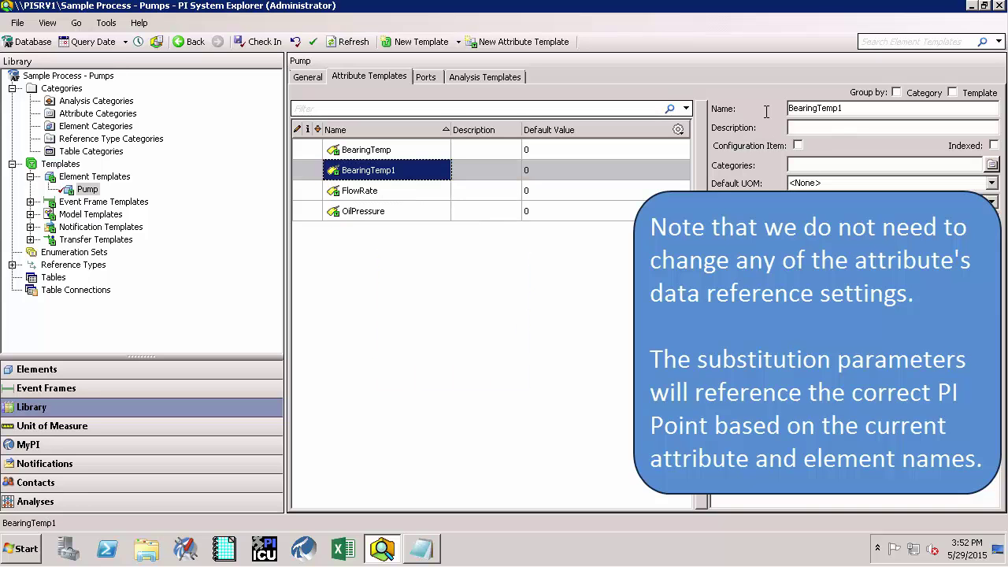
pyautogui.doubleClick(834, 109)
pyautogui.write('Output')
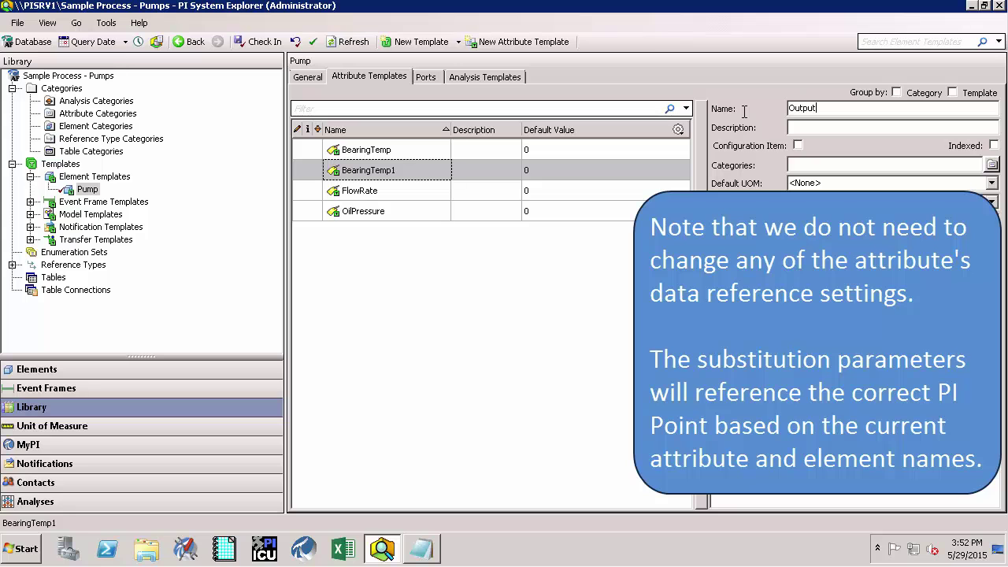
pyautogui.write('FlowRate')
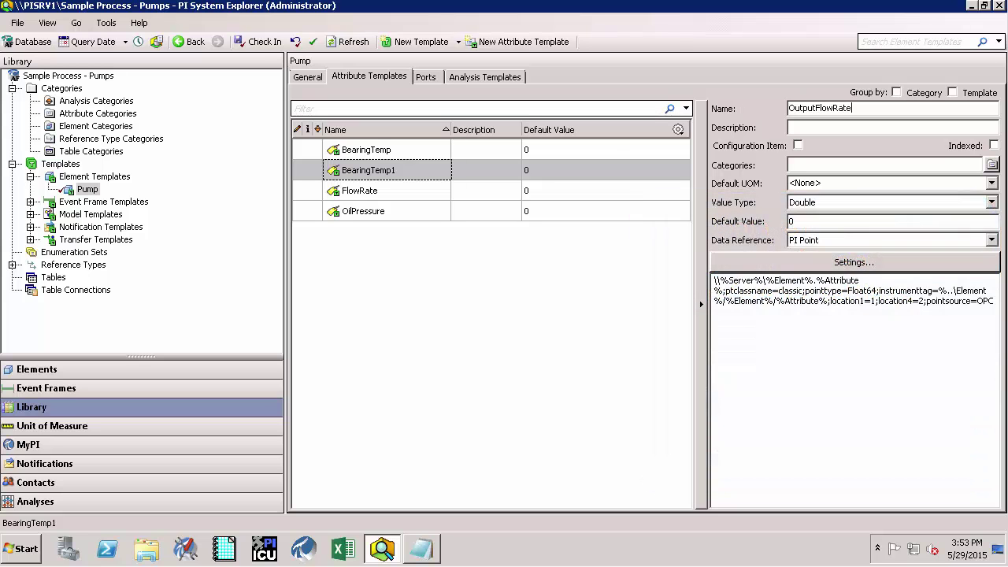
# - Paste the copied attribute template again and rename the new copy PumpSpeed
pyautogui.rightClick(435, 308)
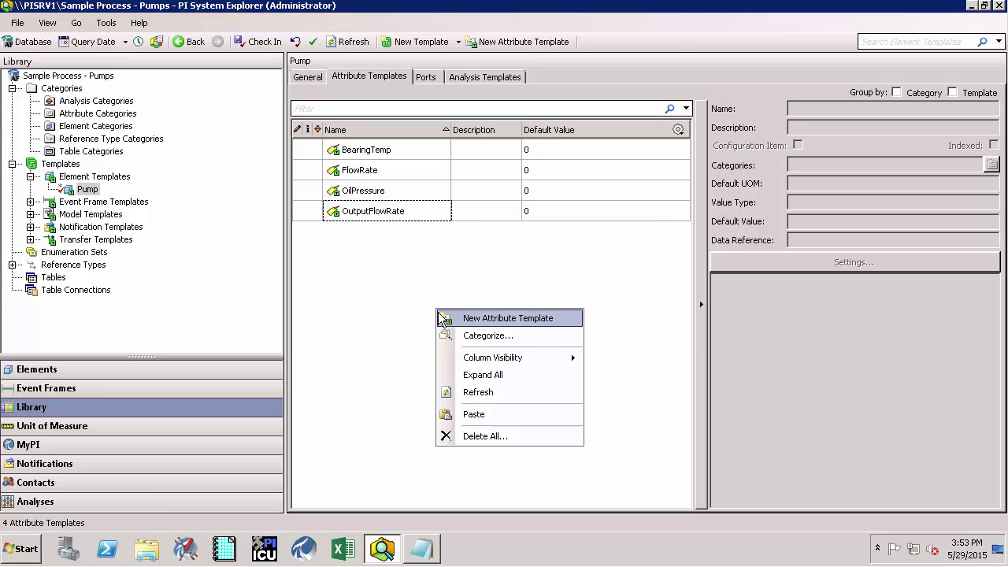
pyautogui.click(472, 415)
pyautogui.press('Tab')
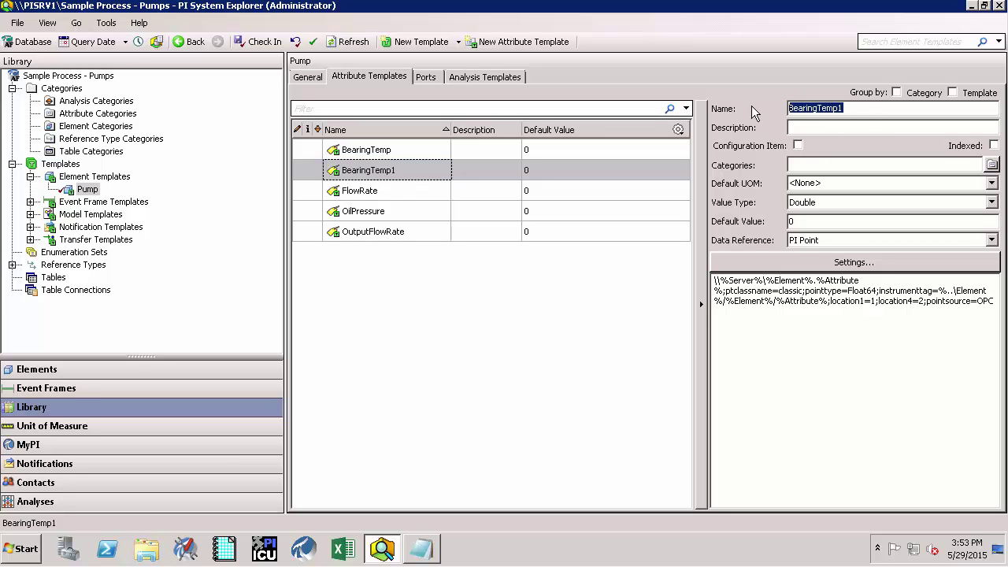
pyautogui.write('Pump')
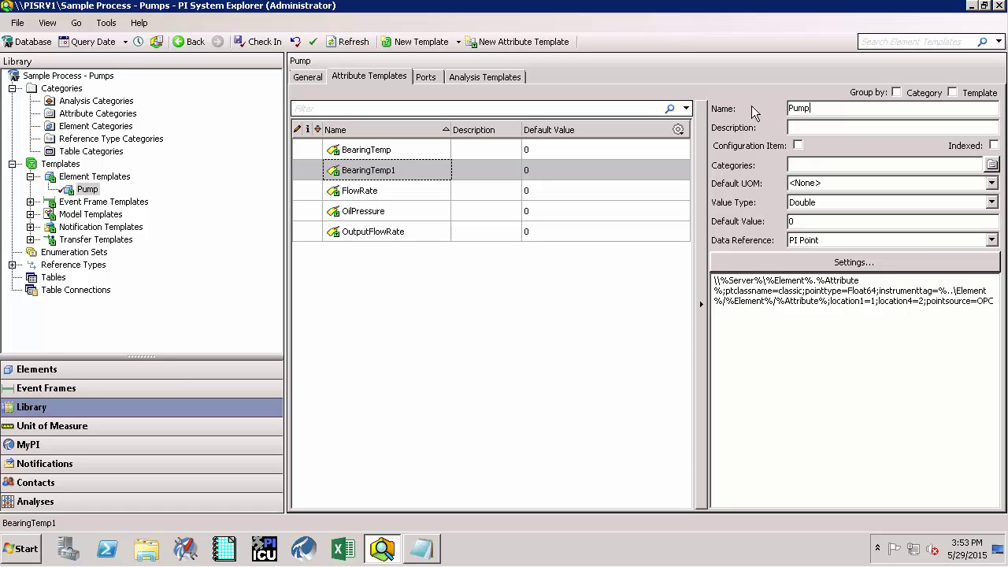
pyautogui.write('Speed')
pyautogui.click(384, 285)
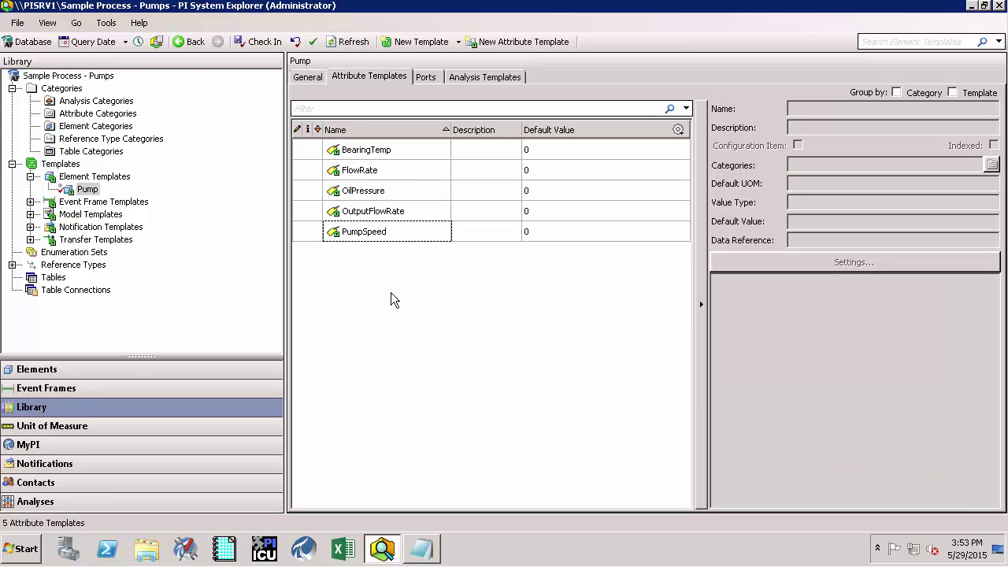
# - Create one more attribute template from the copied BearingTemp and name it Status
pyautogui.rightClick(391, 293)
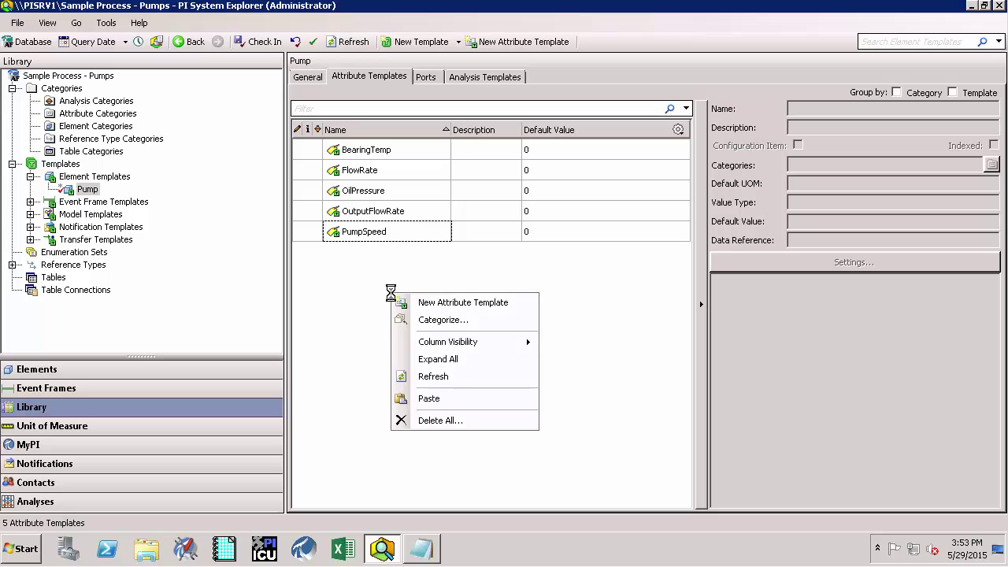
pyautogui.click(432, 399)
pyautogui.moveTo(839, 109); pyautogui.dragTo(748, 106)
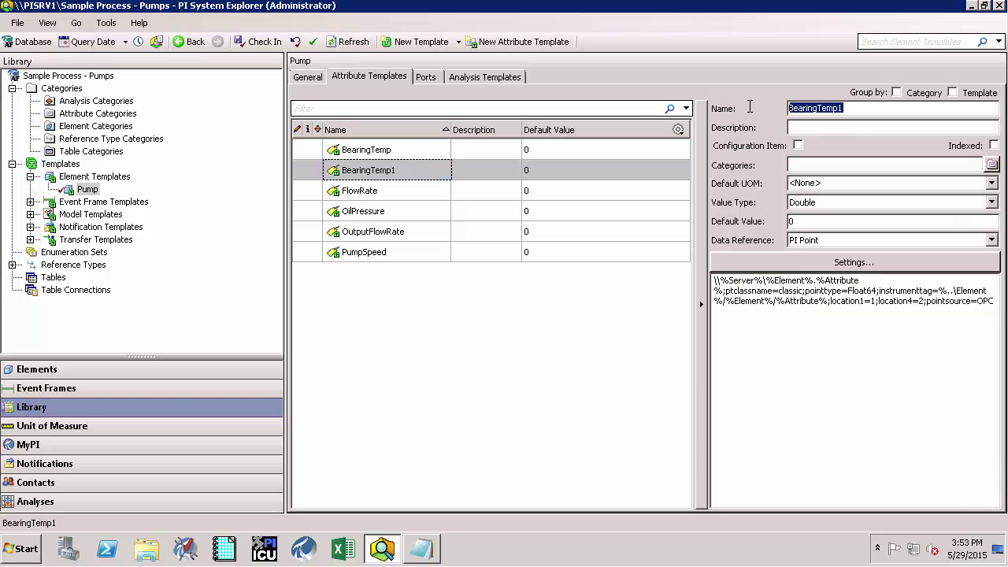
pyautogui.write('Status')
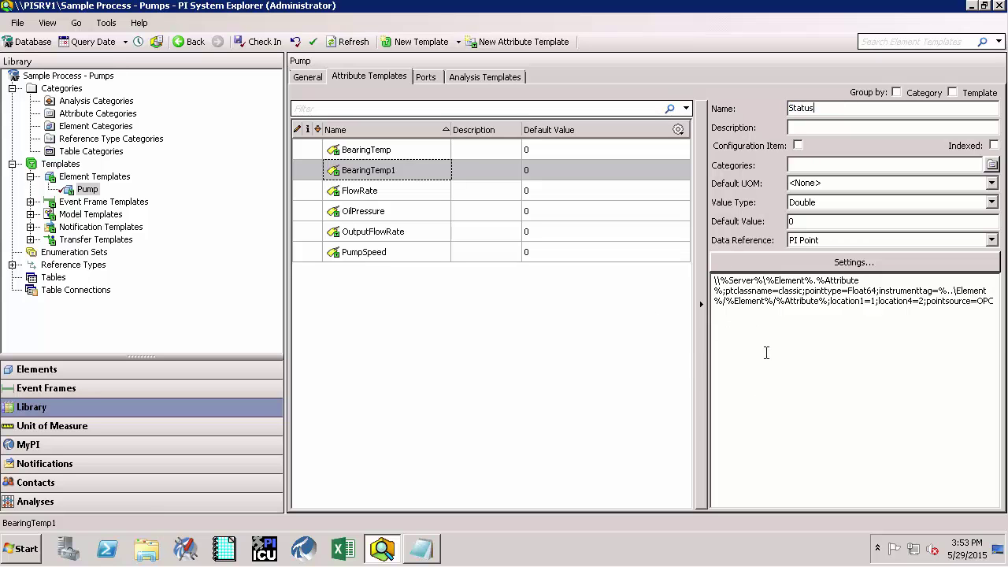
pyautogui.click(608, 390)
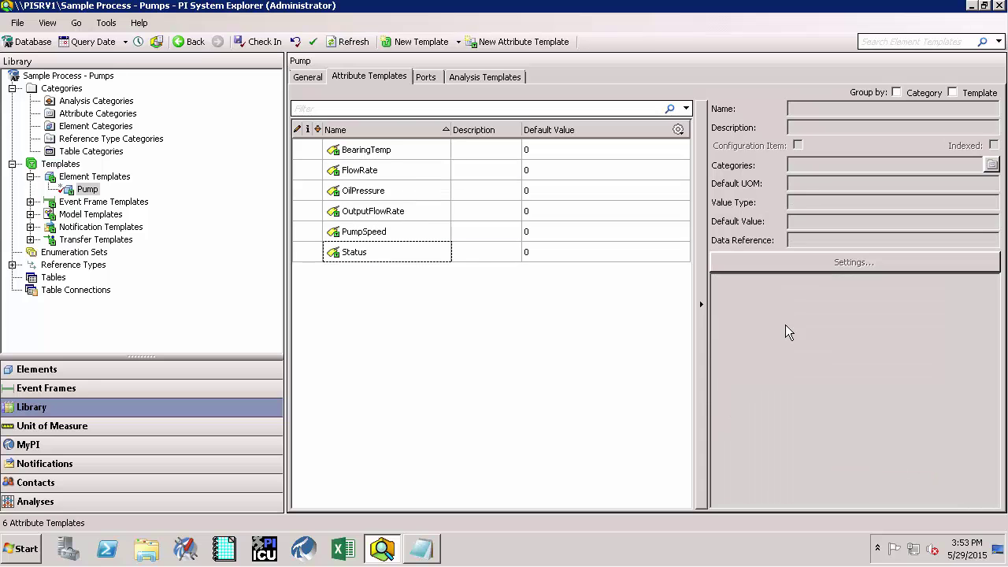
# - Set the point type to Digital in the Status attribute's tag creation settings and select its digitalset point attribute
pyautogui.click(386, 266)
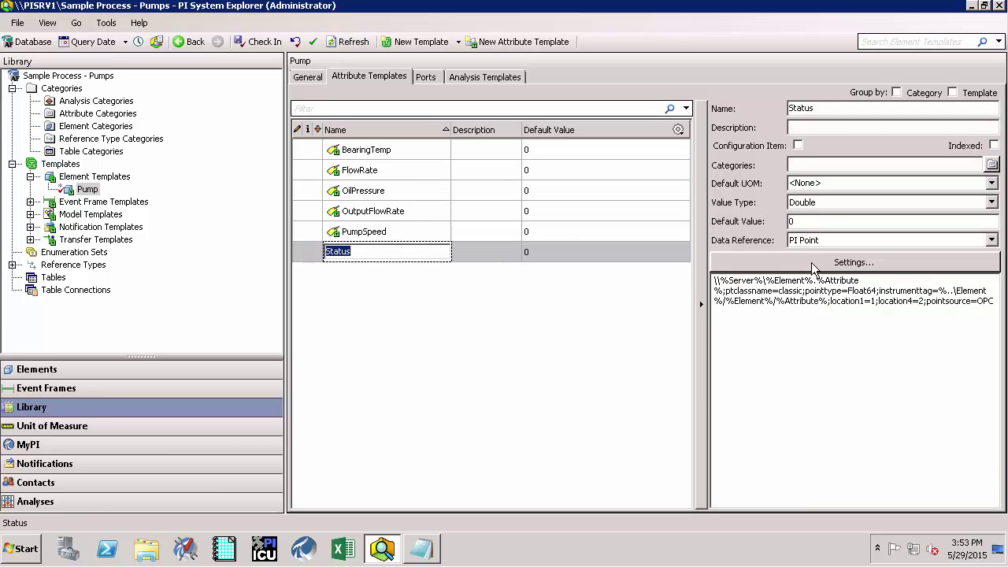
pyautogui.click(878, 263)
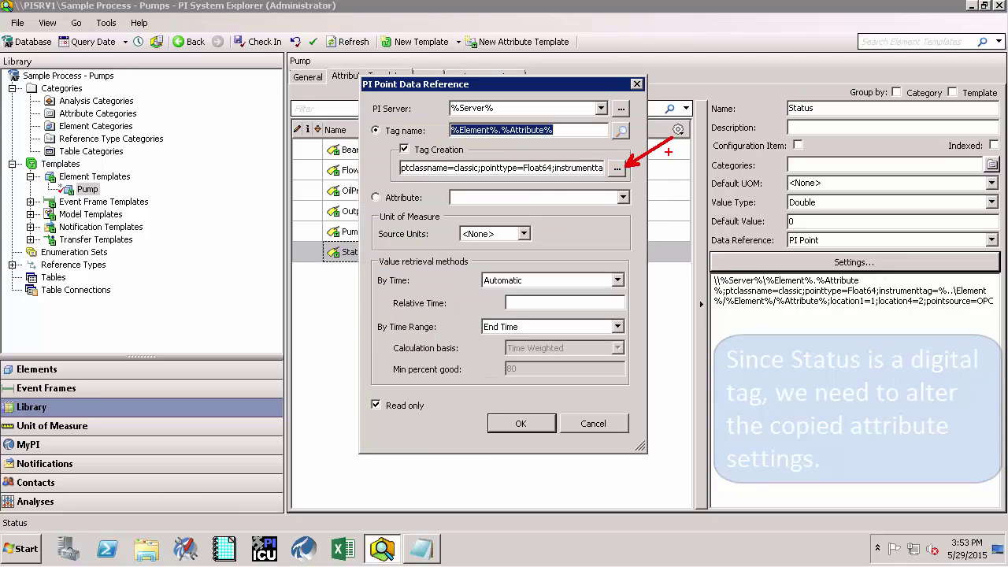
pyautogui.click(617, 167)
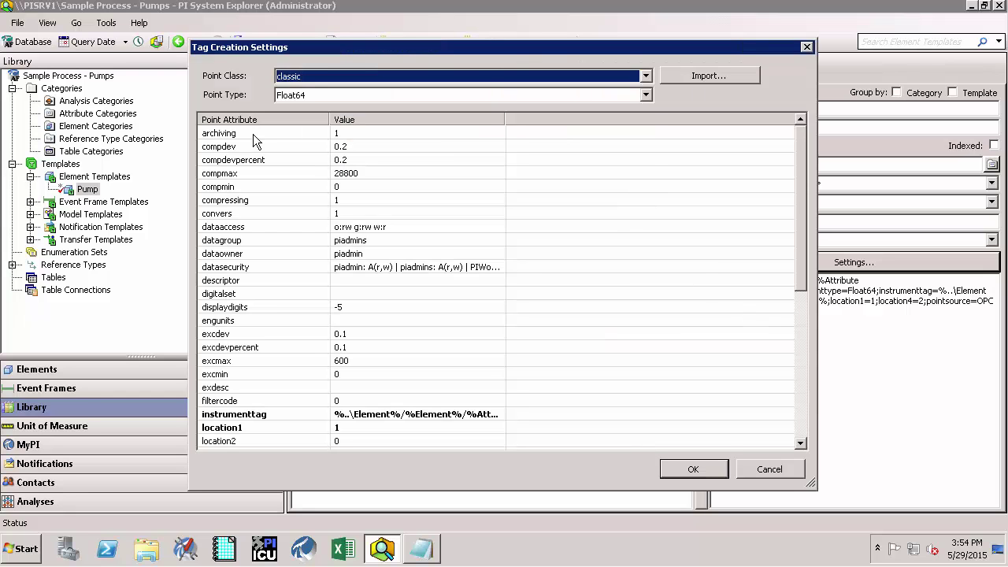
pyautogui.click(296, 96)
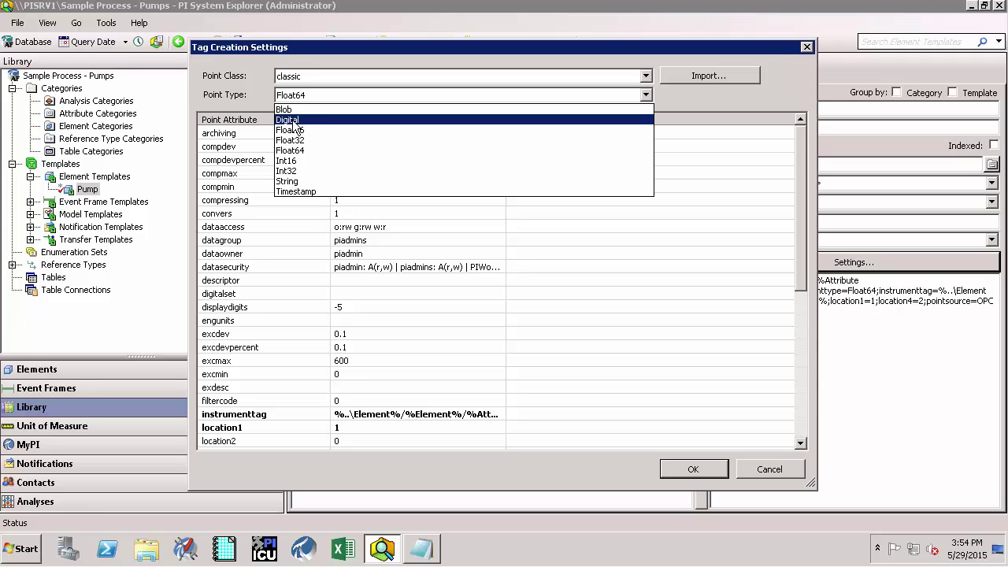
pyautogui.click(296, 120)
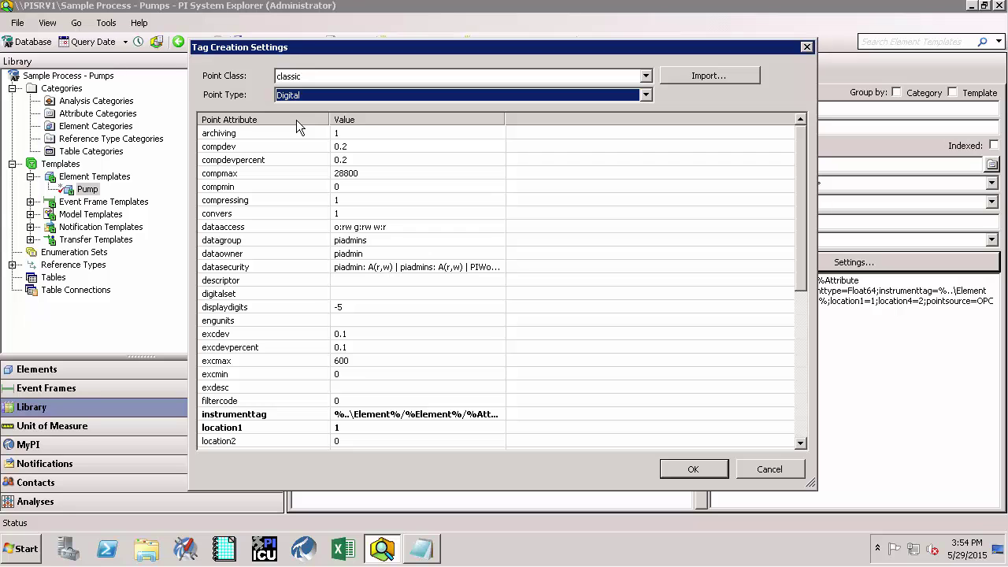
pyautogui.click(238, 294)
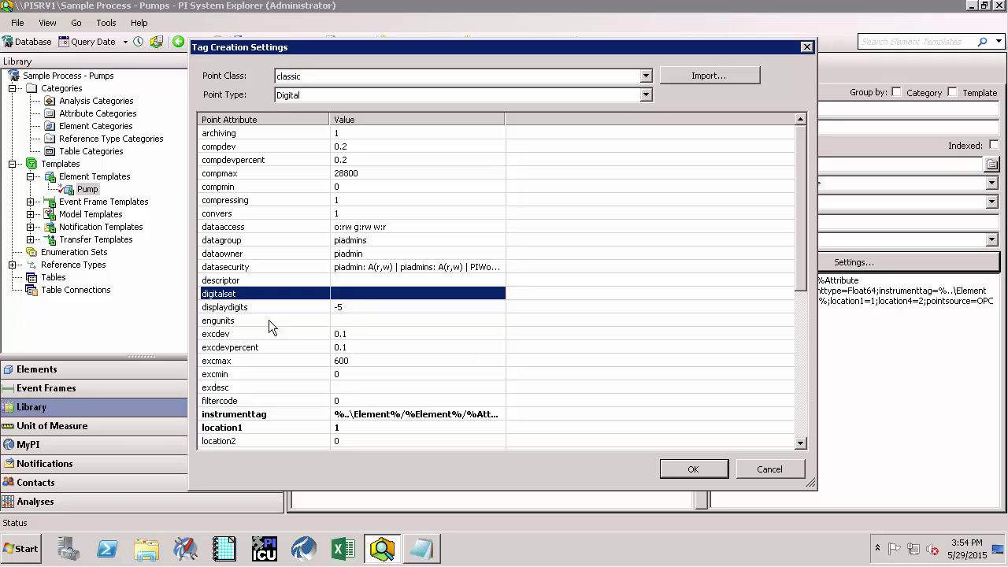
# - Launch PI System Management Tools and open the Digital States tool for points
pyautogui.click(21, 551)
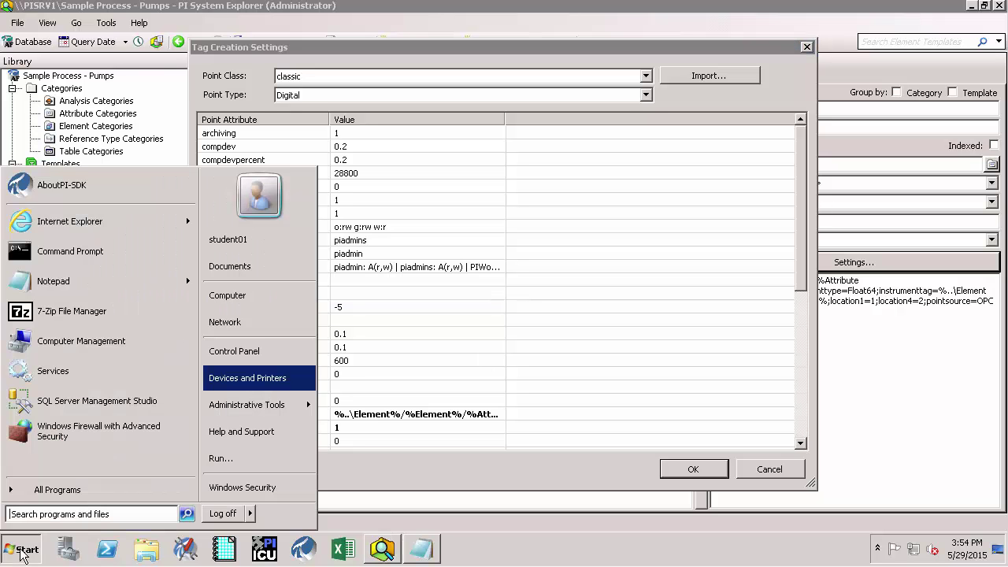
pyautogui.click(68, 493)
pyautogui.click(78, 333)
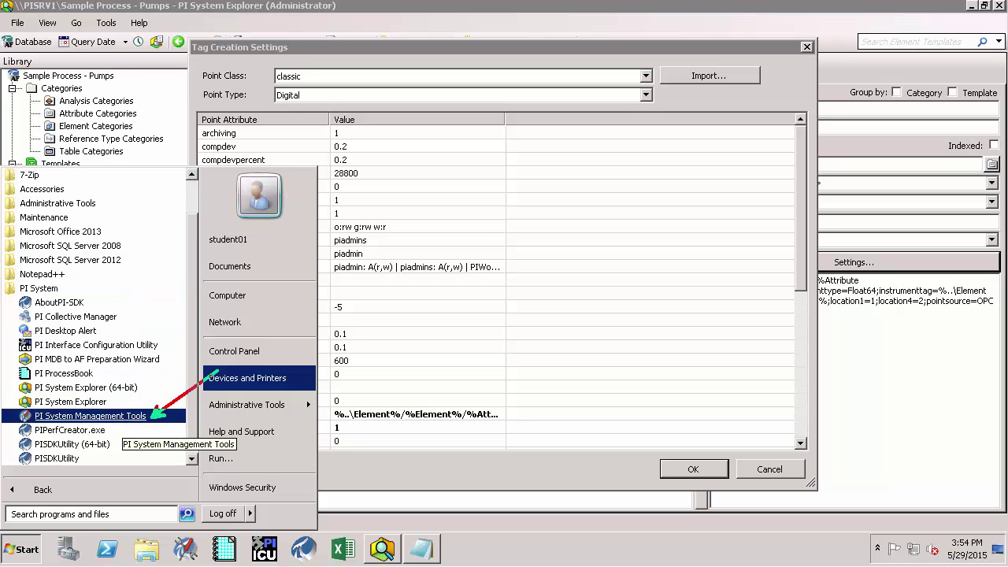
pyautogui.click(118, 418)
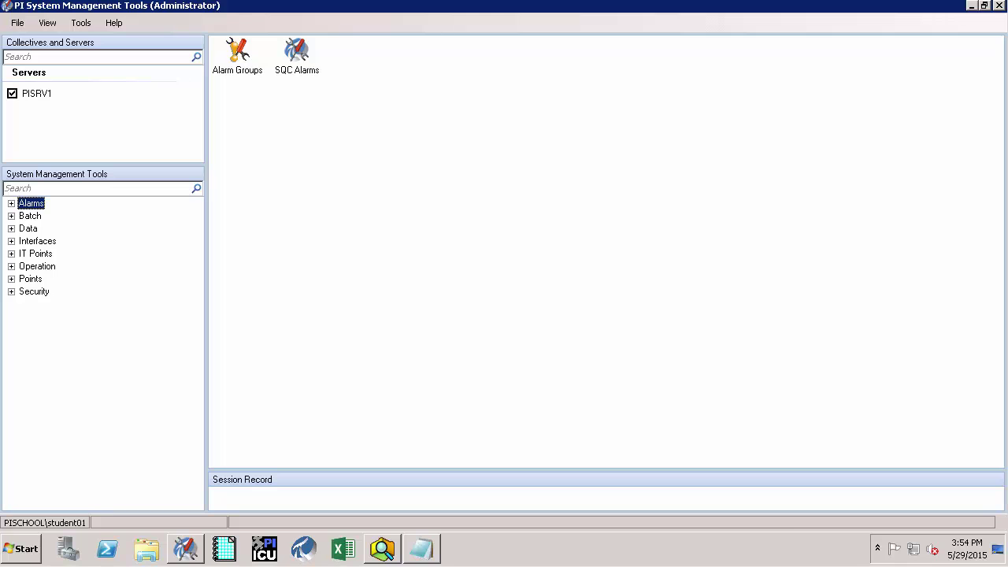
pyautogui.click(11, 279)
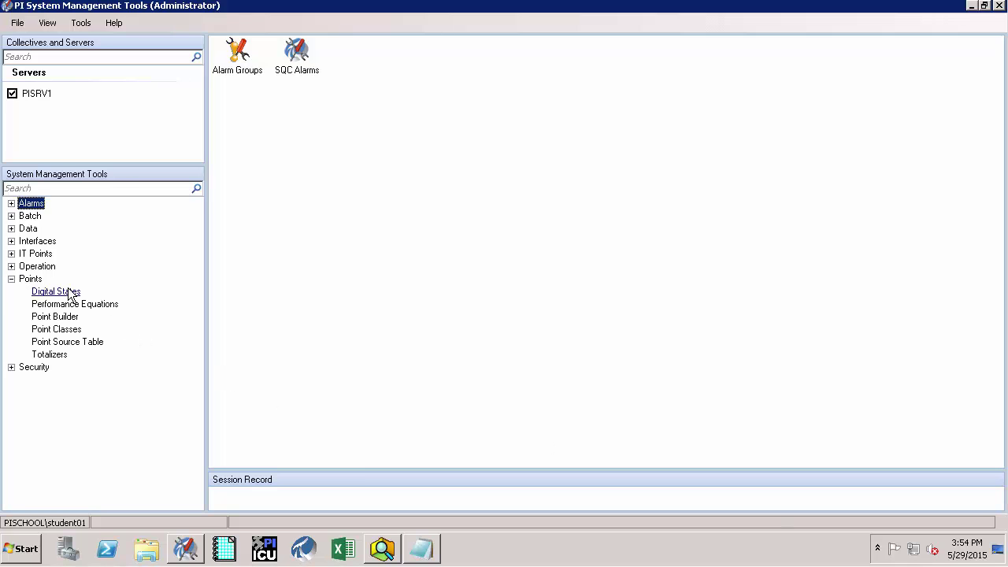
pyautogui.click(69, 292)
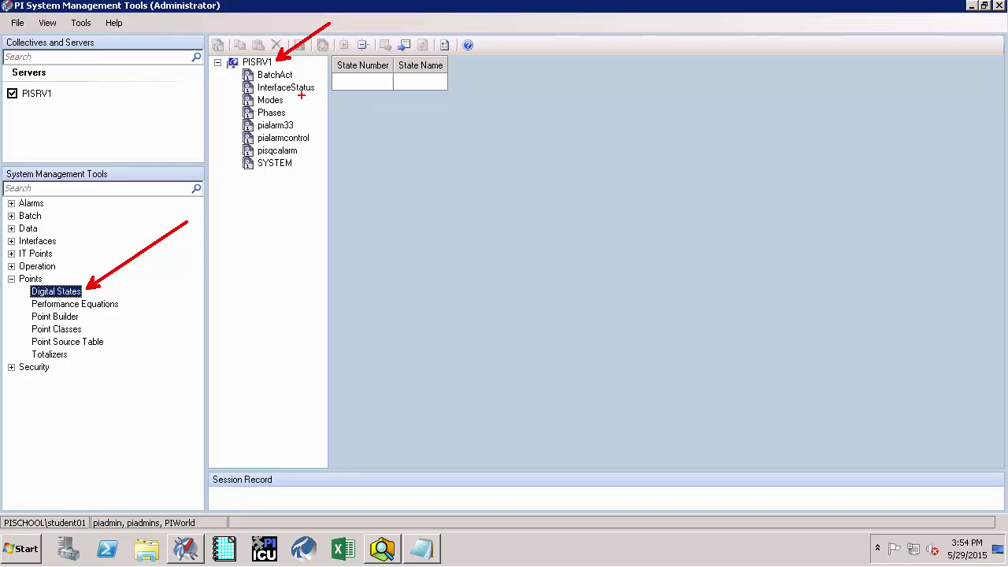
# - Add a new digital state set to the PISRV1 server and name it PumpStatus
pyautogui.click(258, 62)
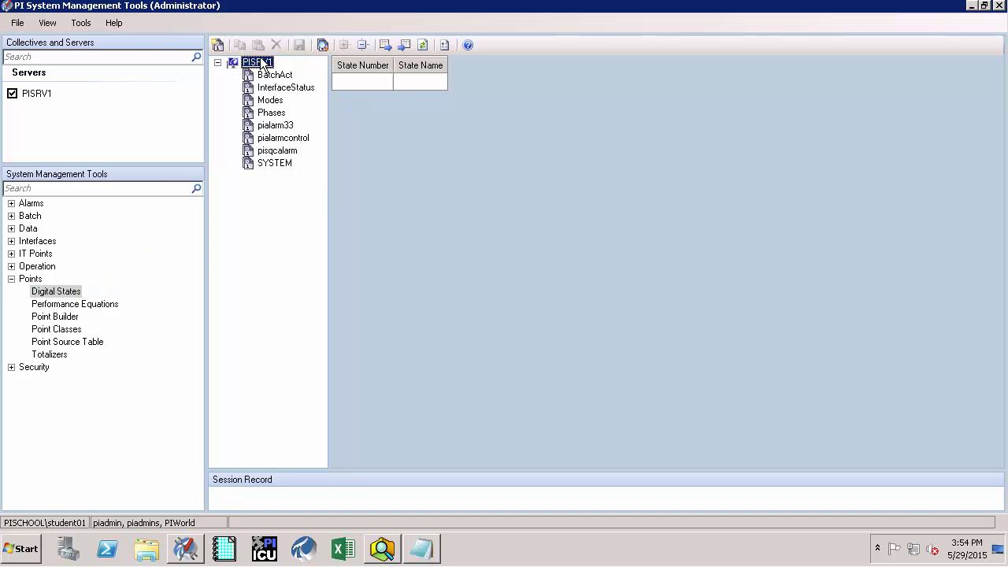
pyautogui.rightClick(263, 65)
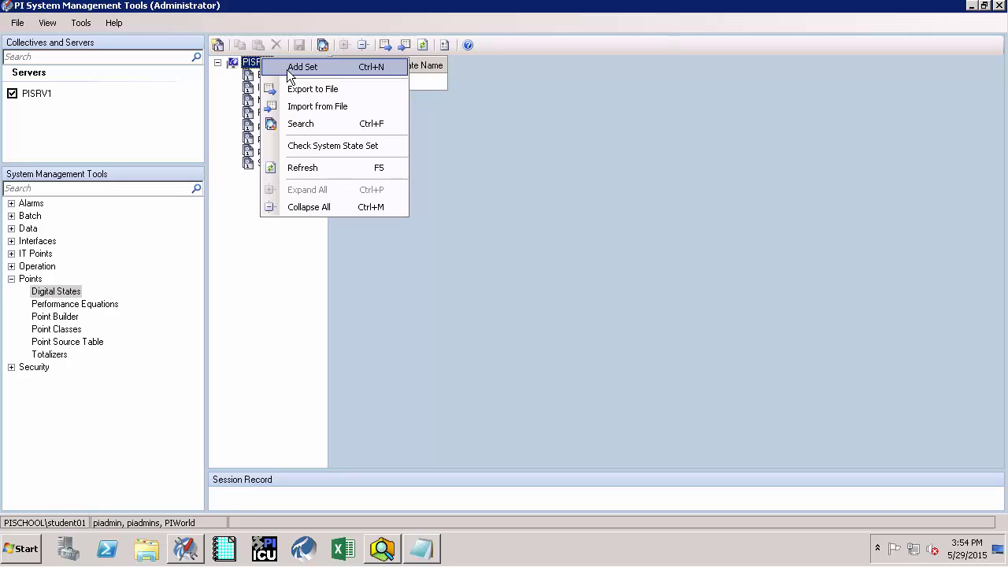
pyautogui.click(288, 71)
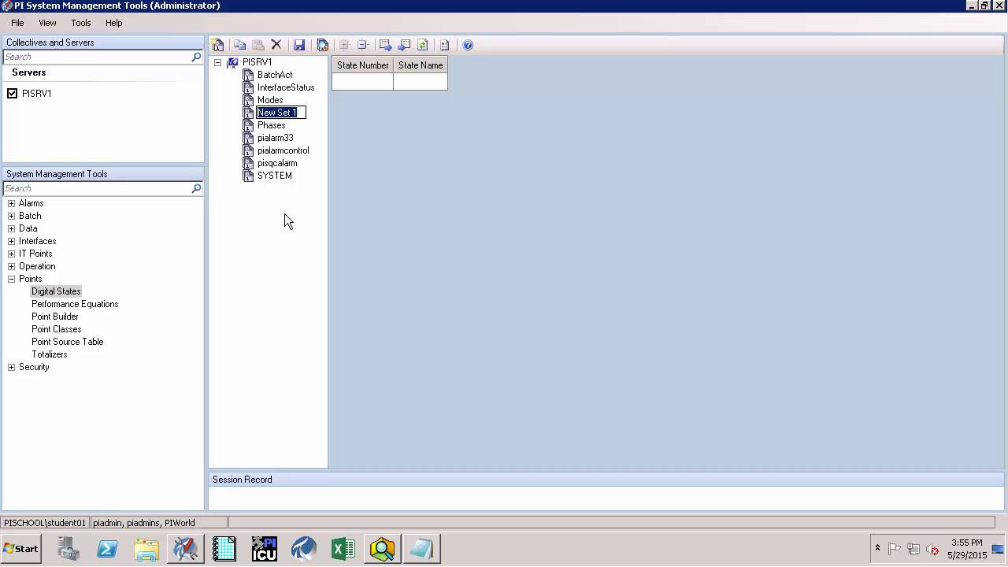
pyautogui.write('PumpStatus')
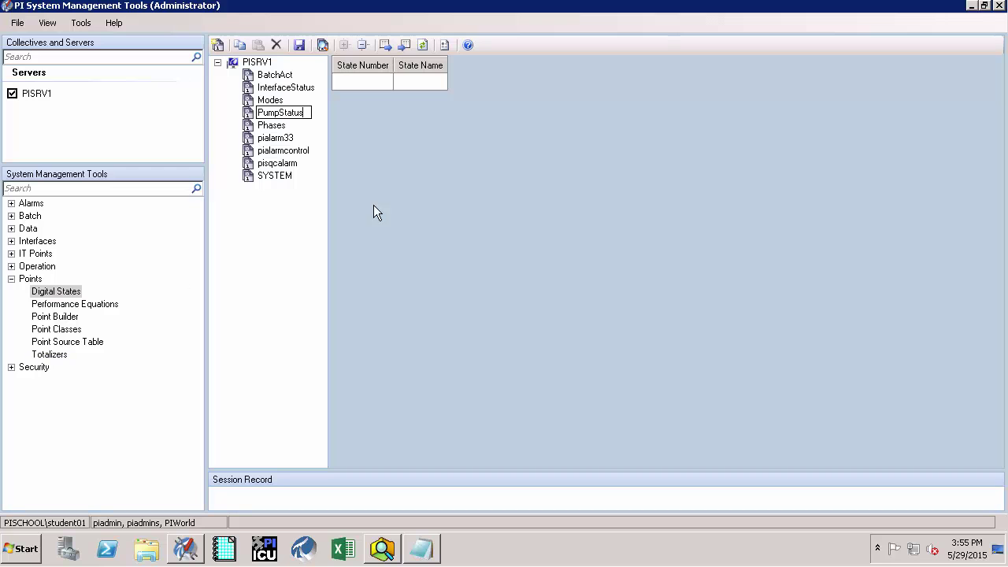
# - Define the states Slow, Fast, Yay and Nay in the PumpStatus set and save it
pyautogui.click(431, 87)
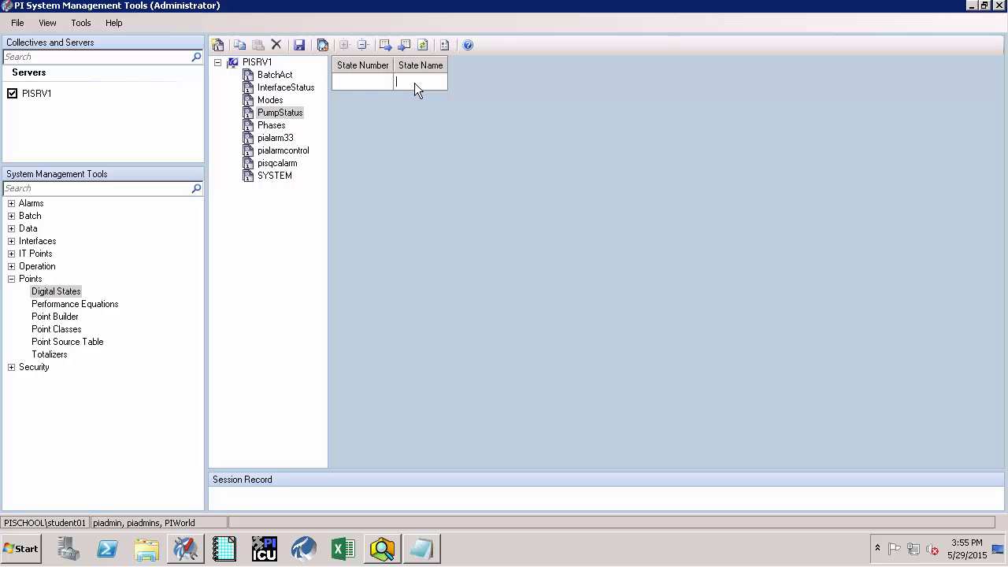
pyautogui.write('Slow')
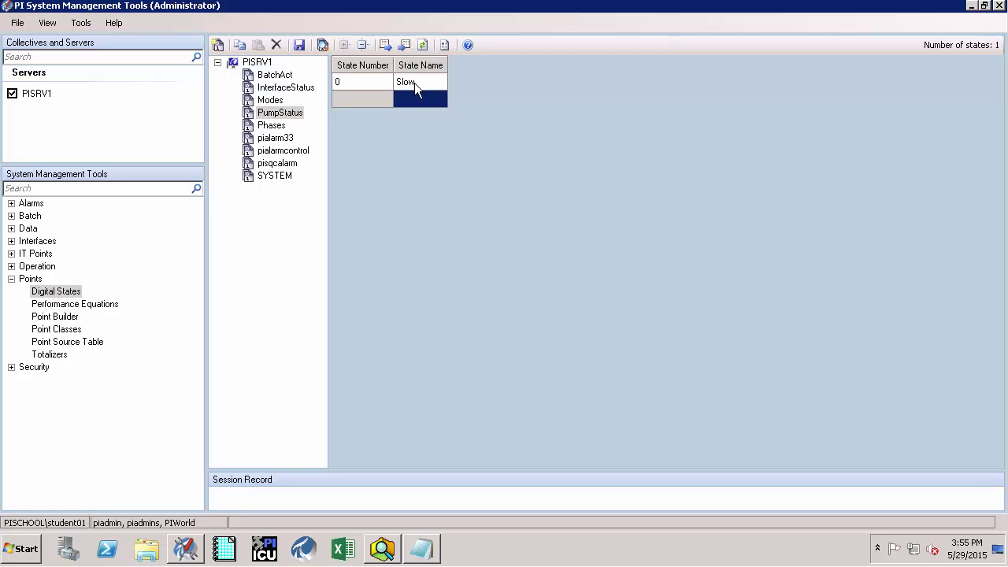
pyautogui.write('Fast')
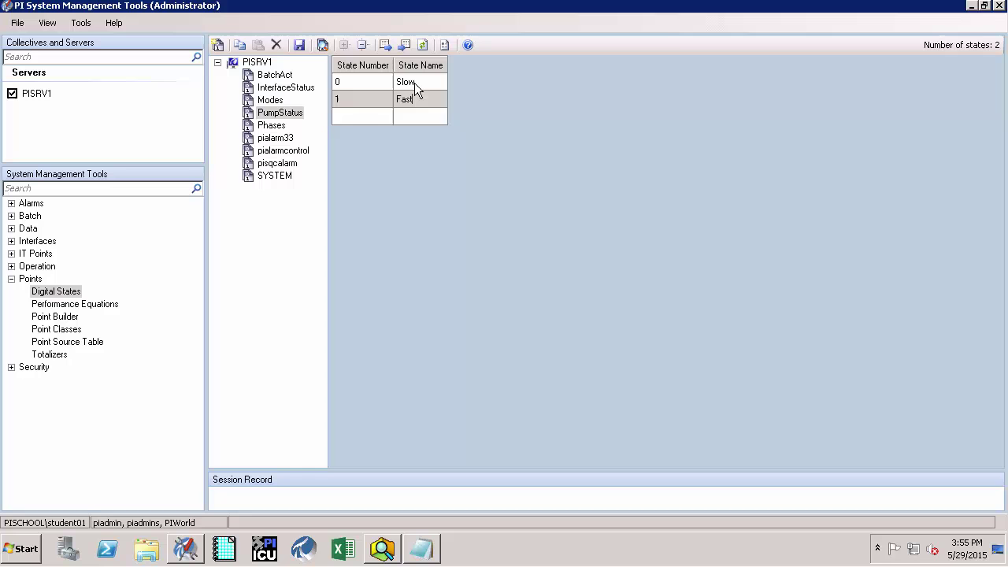
pyautogui.press('Return')
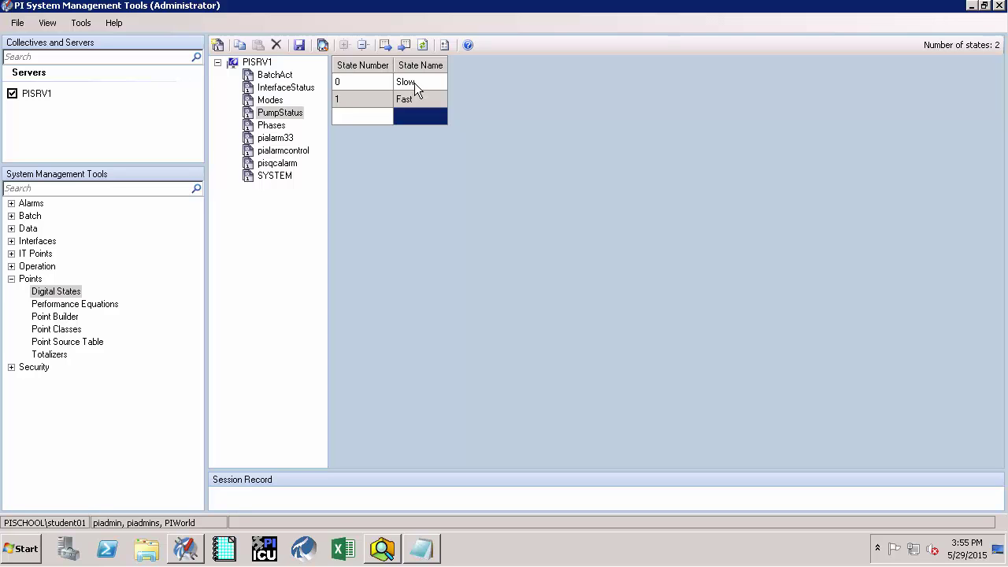
pyautogui.write('Yay')
pyautogui.press('Return')
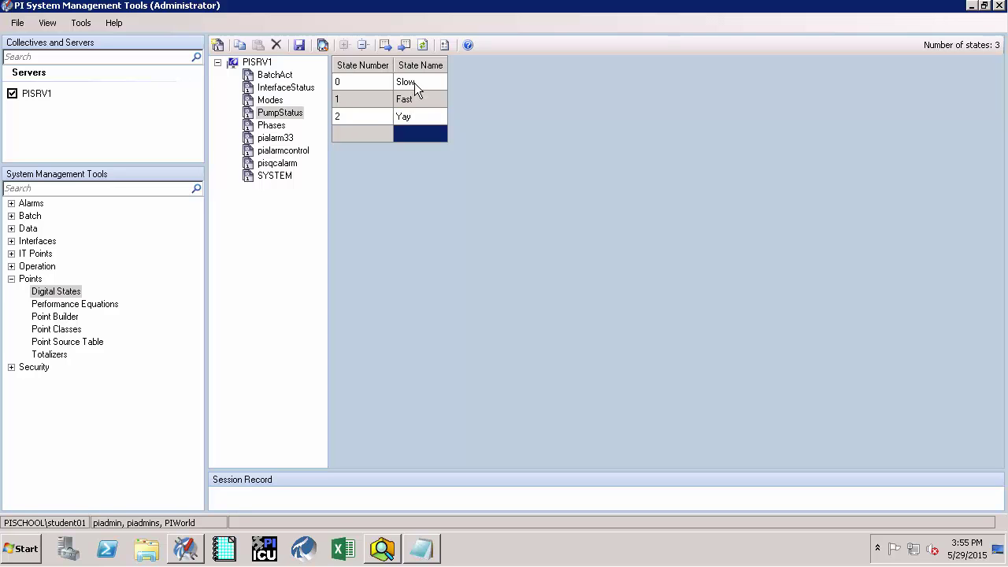
pyautogui.write('Nay')
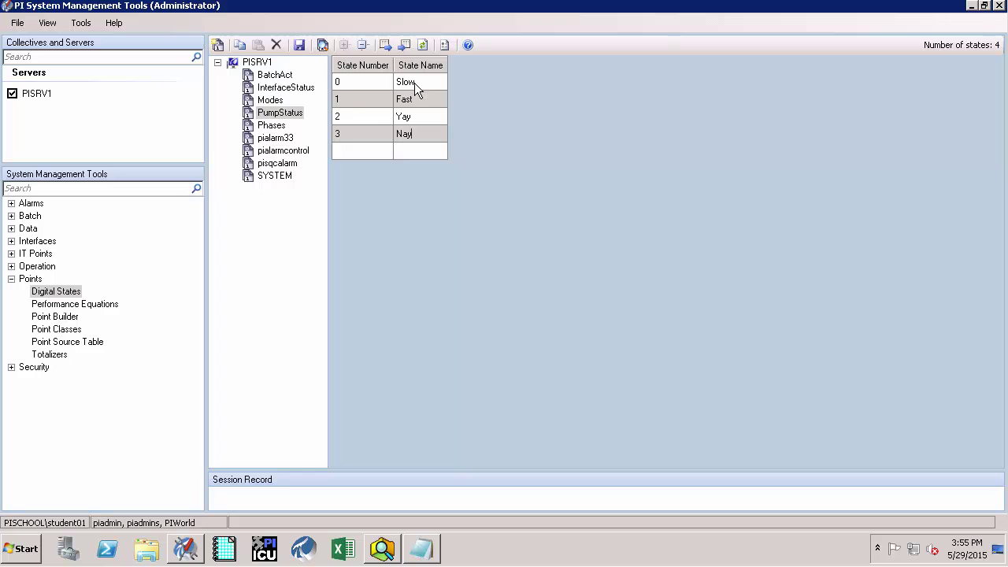
pyautogui.click(300, 46)
# - Return to PI System Explorer and set the Status attribute's digitalset to %Template%%Attribute% using name substitution values
pyautogui.click(973, 6)
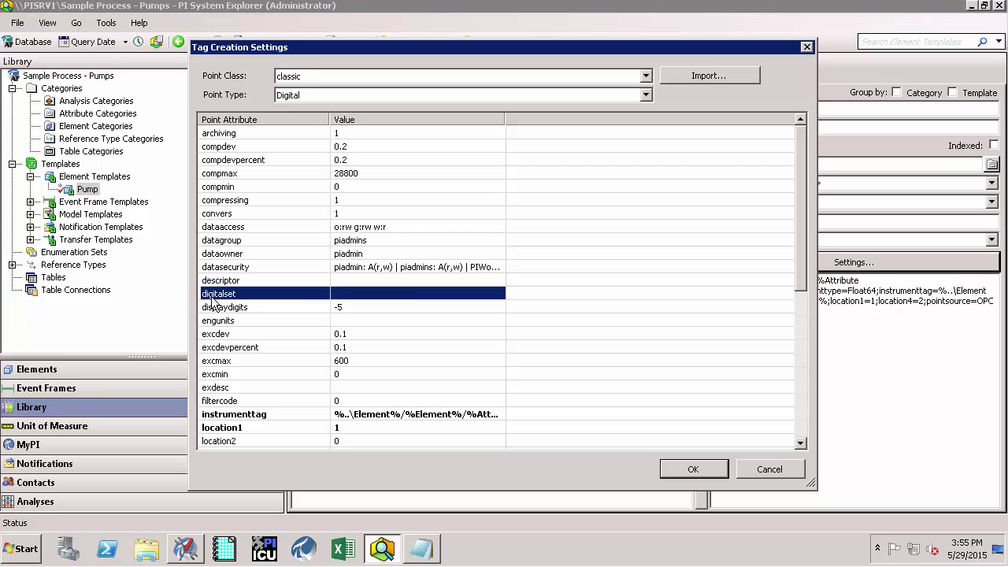
pyautogui.click(398, 292)
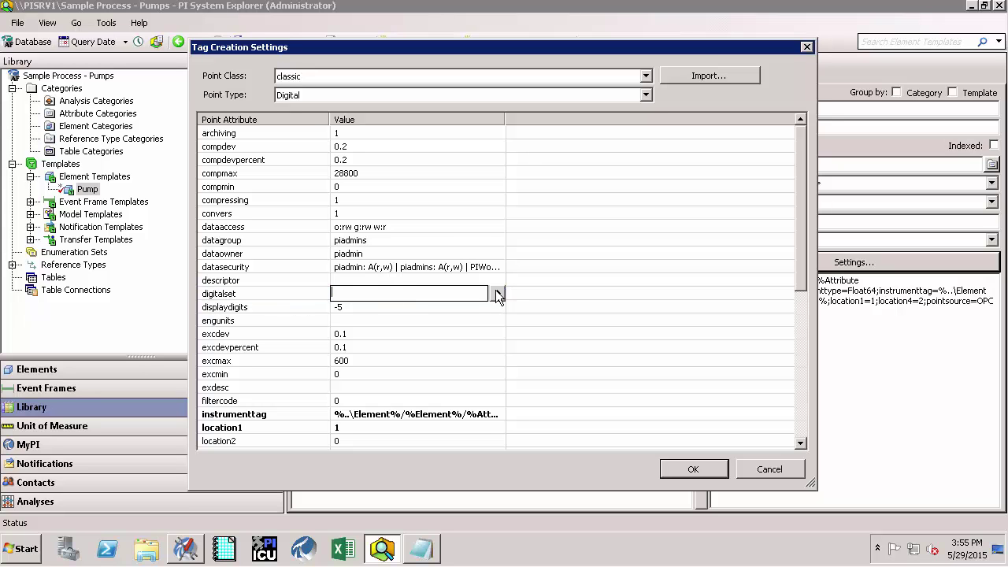
pyautogui.click(496, 294)
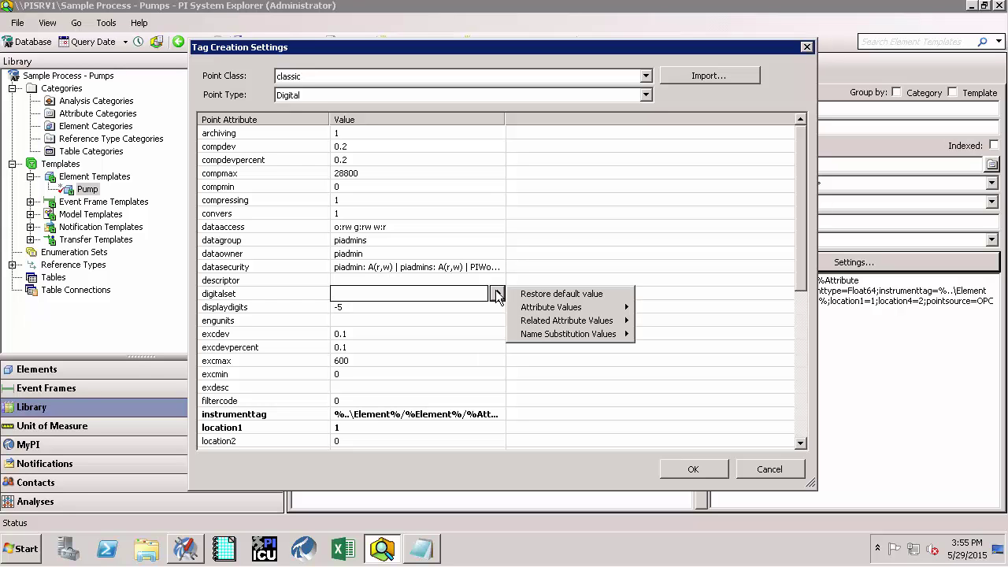
pyautogui.moveTo(541, 337)
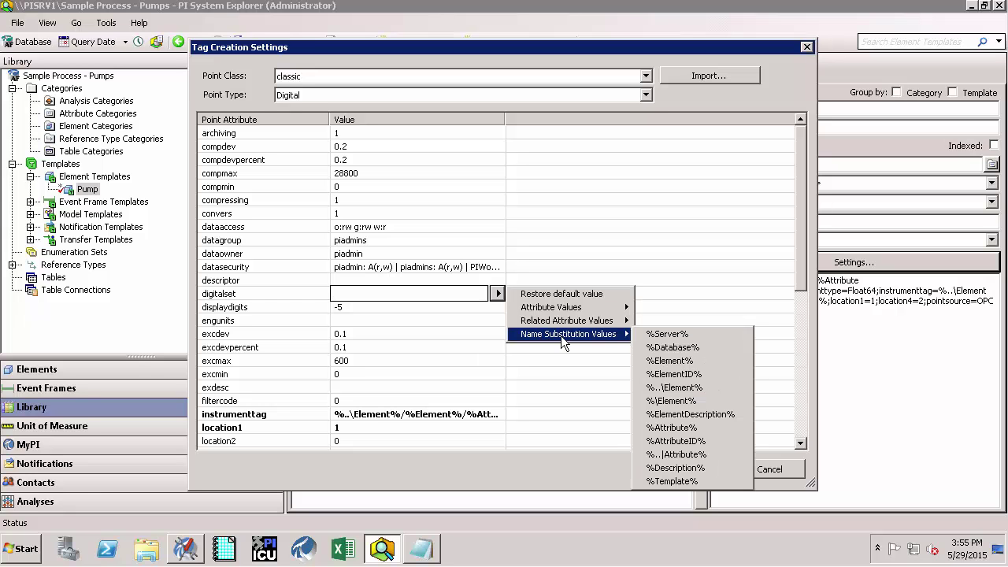
pyautogui.click(692, 481)
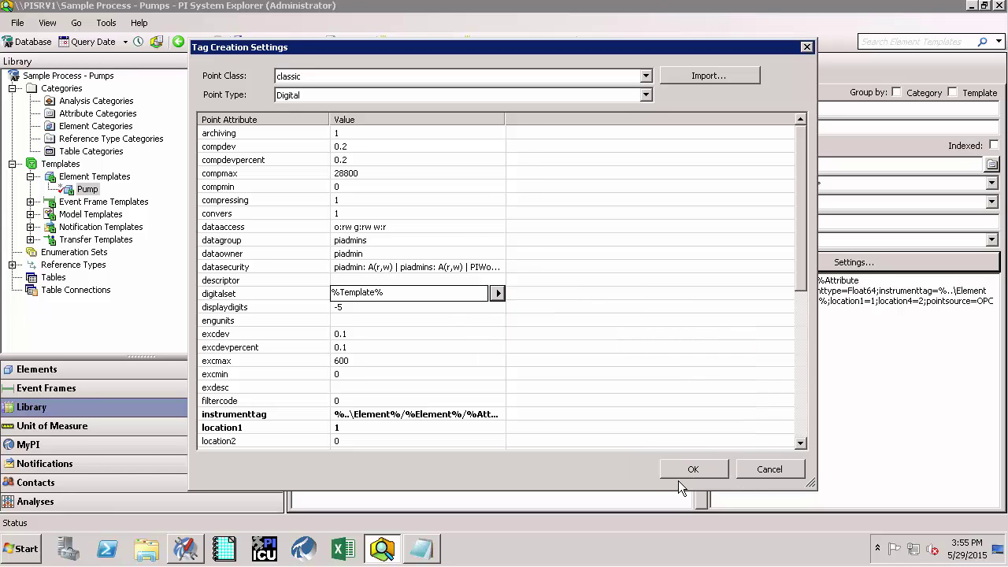
pyautogui.click(416, 293)
pyautogui.click(497, 293)
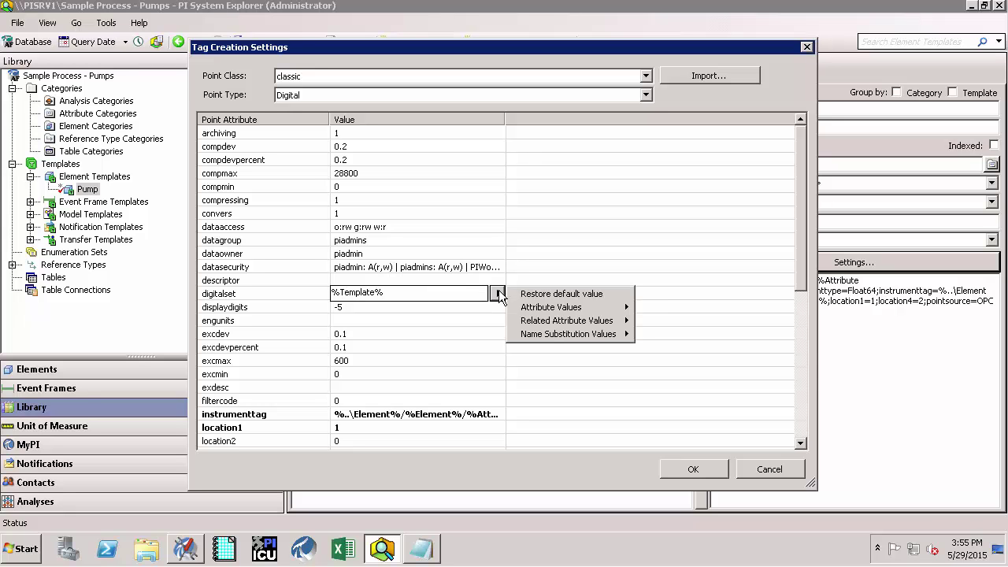
pyautogui.moveTo(569, 339)
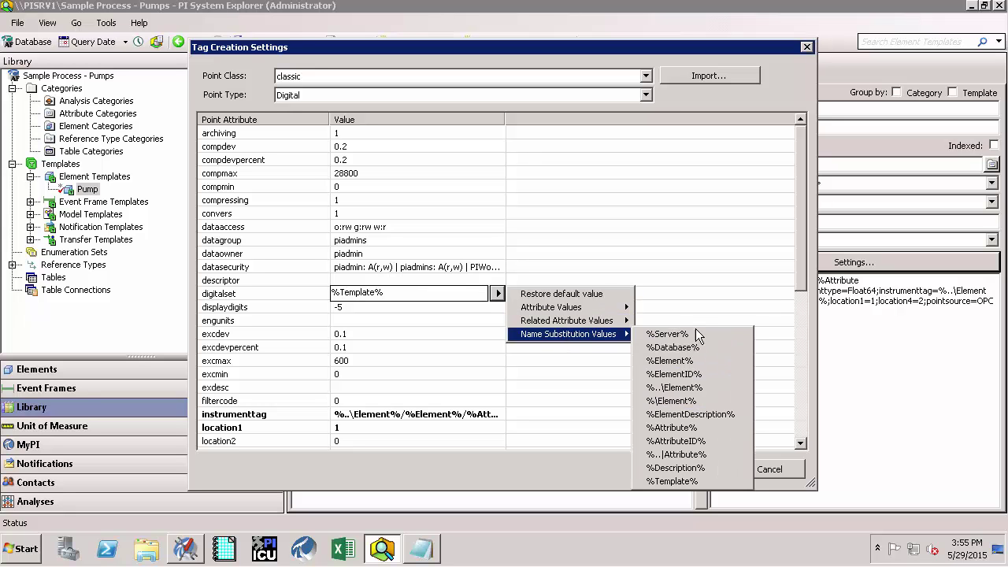
pyautogui.click(701, 430)
# - Accept the Status attribute's tag creation and PI point settings, and check in the edited Pump template
pyautogui.moveTo(664, 49); pyautogui.dragTo(558, 134)
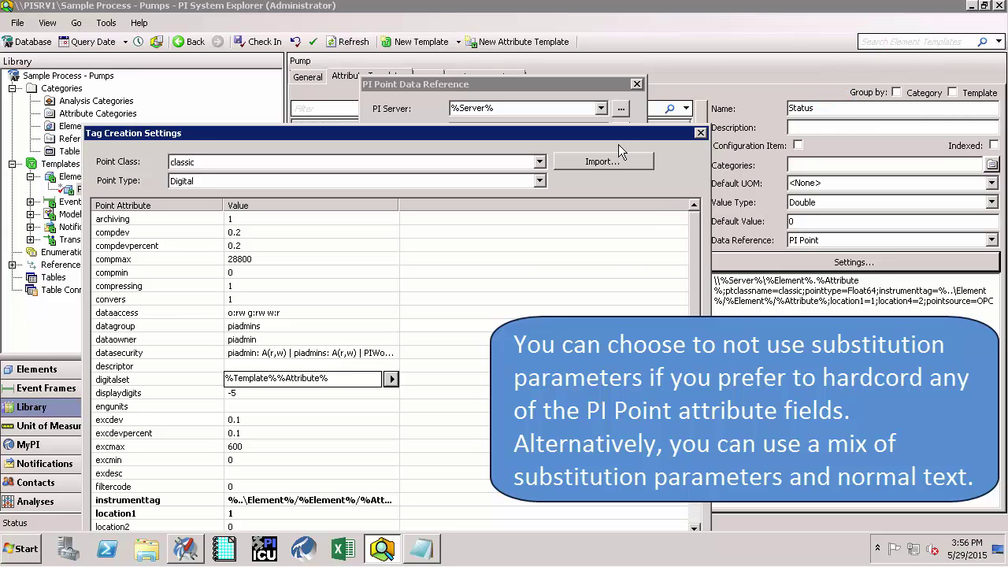
pyautogui.moveTo(623, 133); pyautogui.dragTo(740, 49)
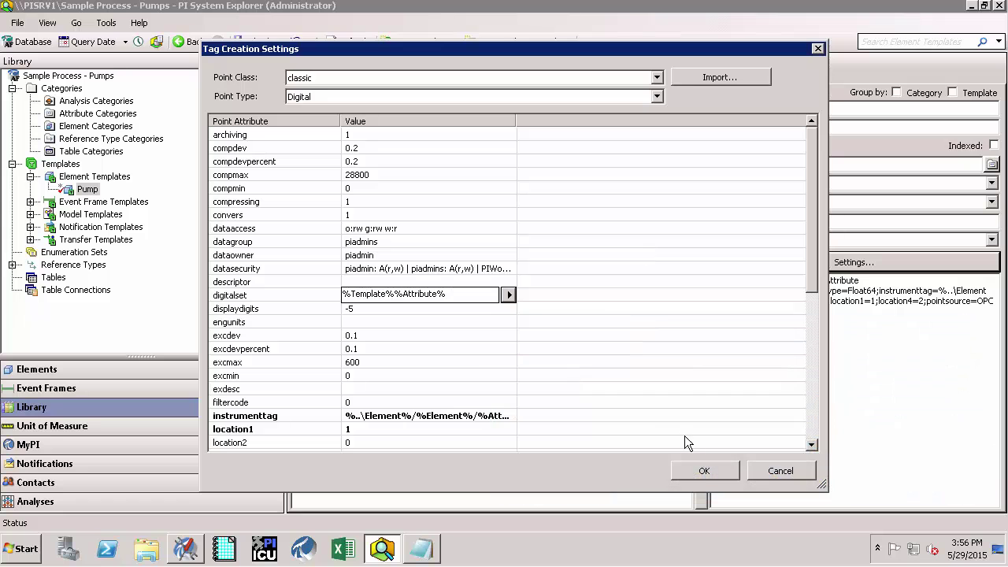
pyautogui.click(703, 470)
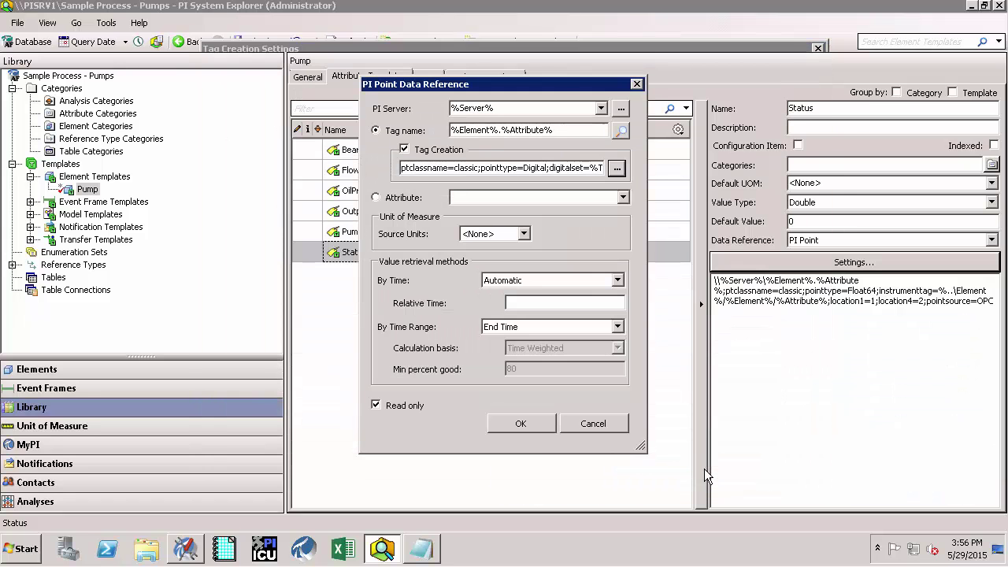
pyautogui.click(525, 423)
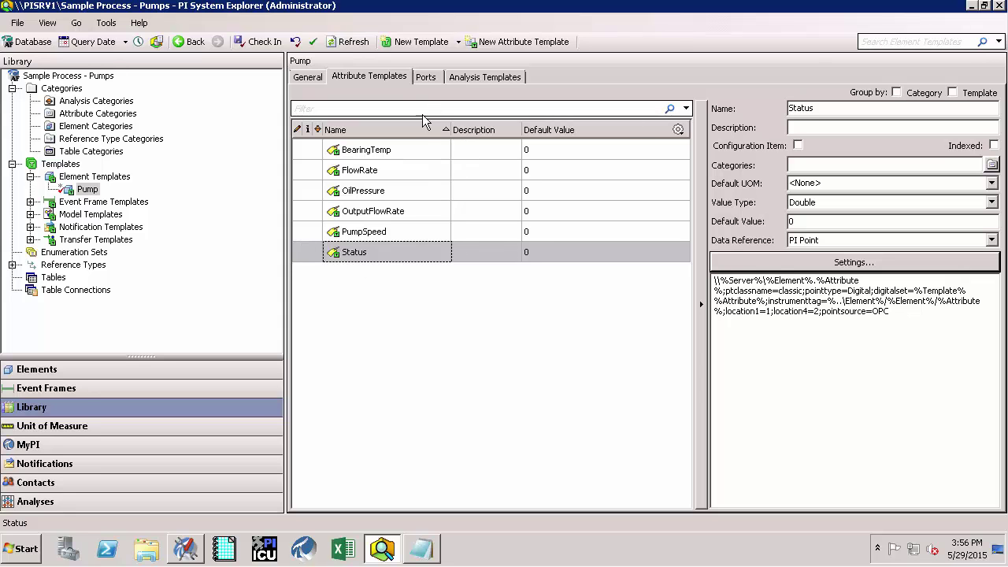
pyautogui.click(264, 41)
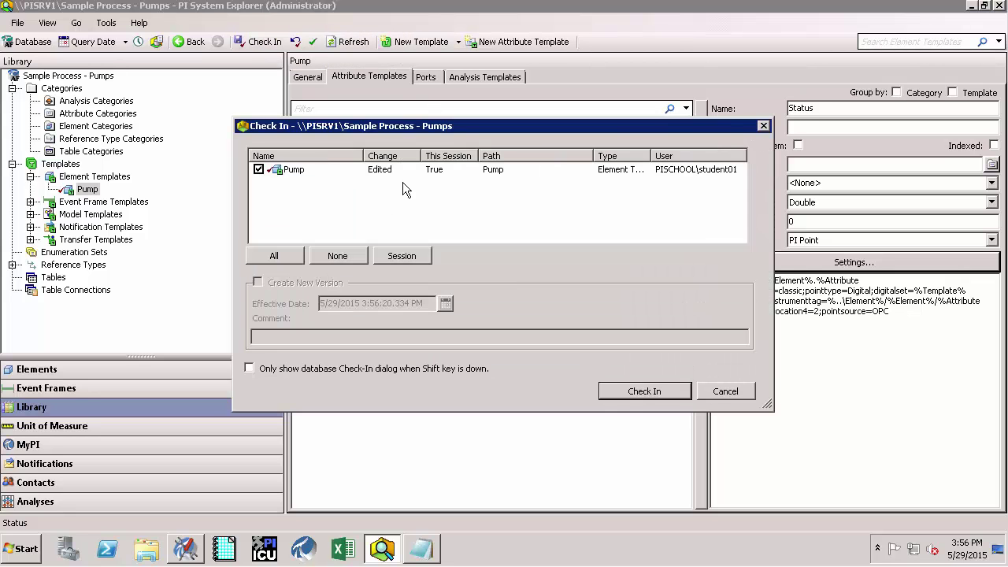
pyautogui.click(640, 393)
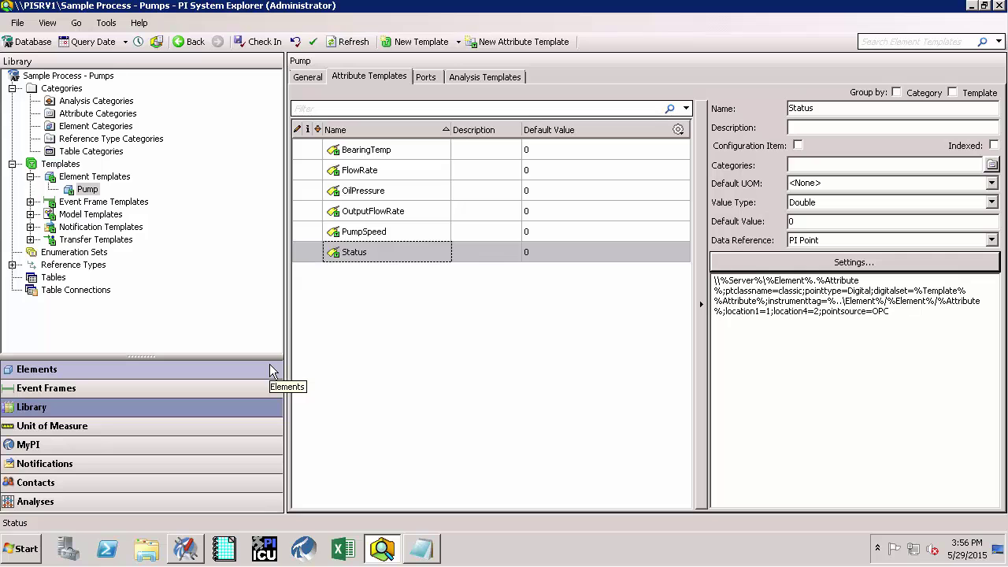
pyautogui.hotkey('ctrl', '2')
pyautogui.moveTo(254, 361); pyautogui.dragTo(356, 266)
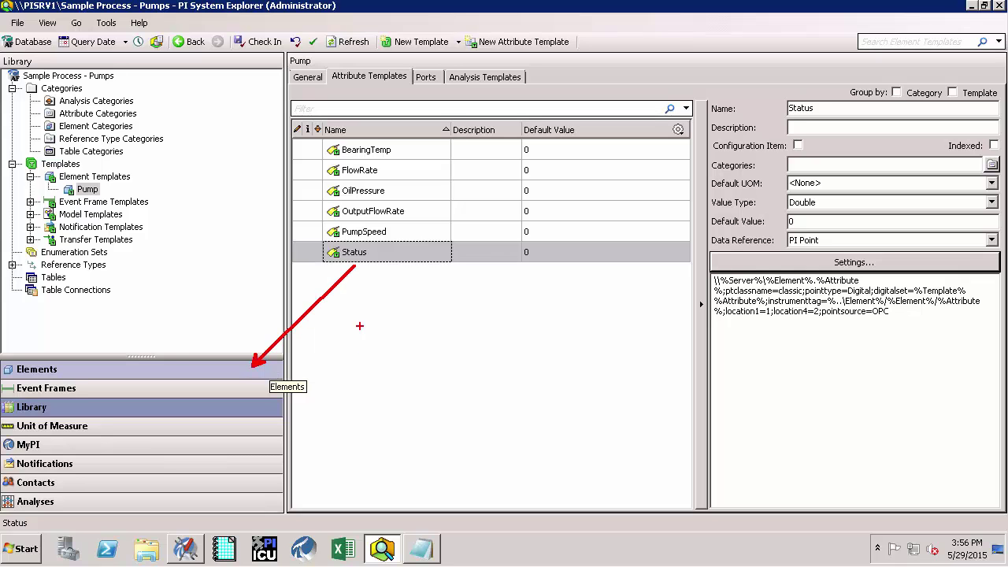
pyautogui.press('Escape')
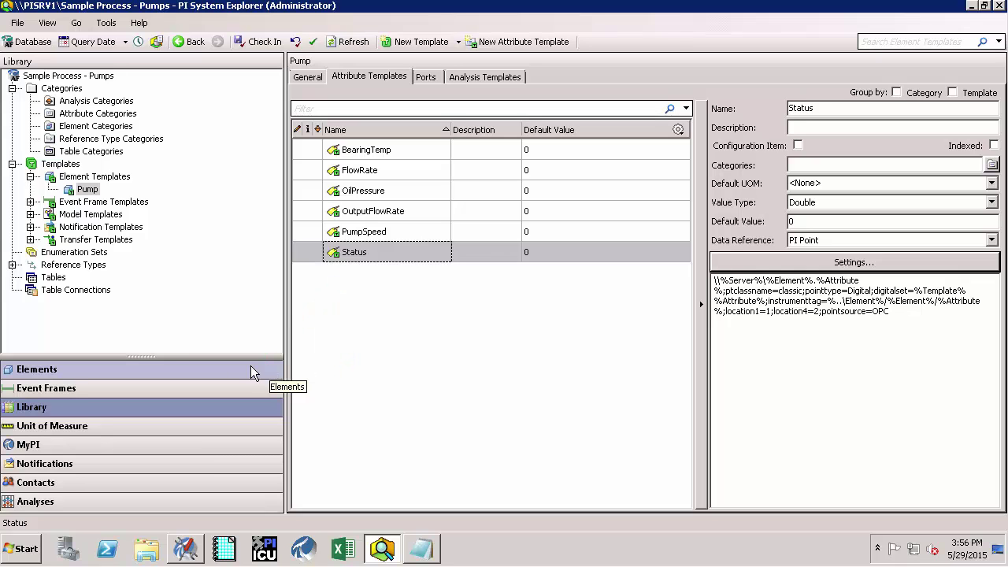
# - Add a child element under Sample Process from the Pump element template, using the Parent-Child reference type
pyautogui.click(228, 370)
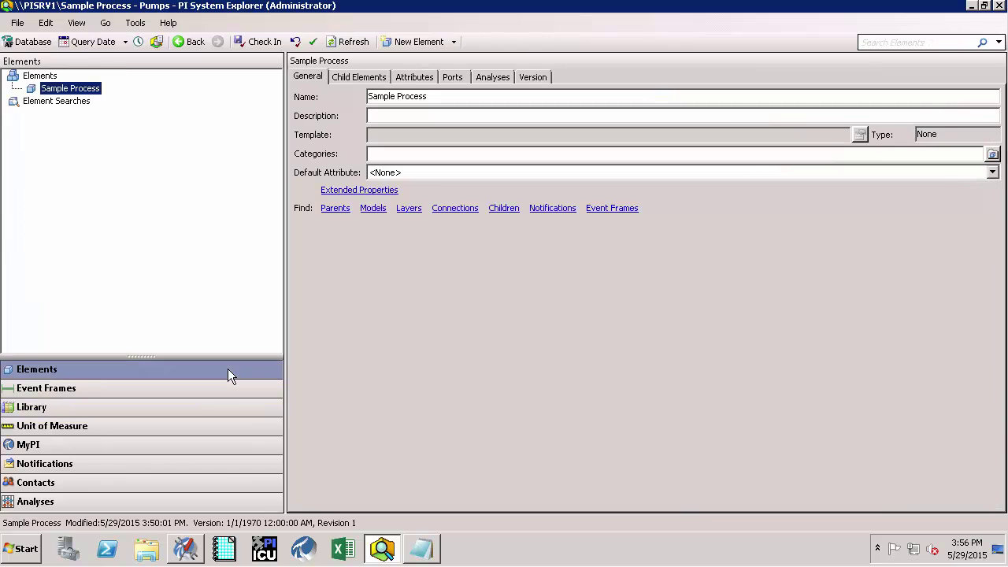
pyautogui.rightClick(77, 94)
pyautogui.moveTo(107, 101)
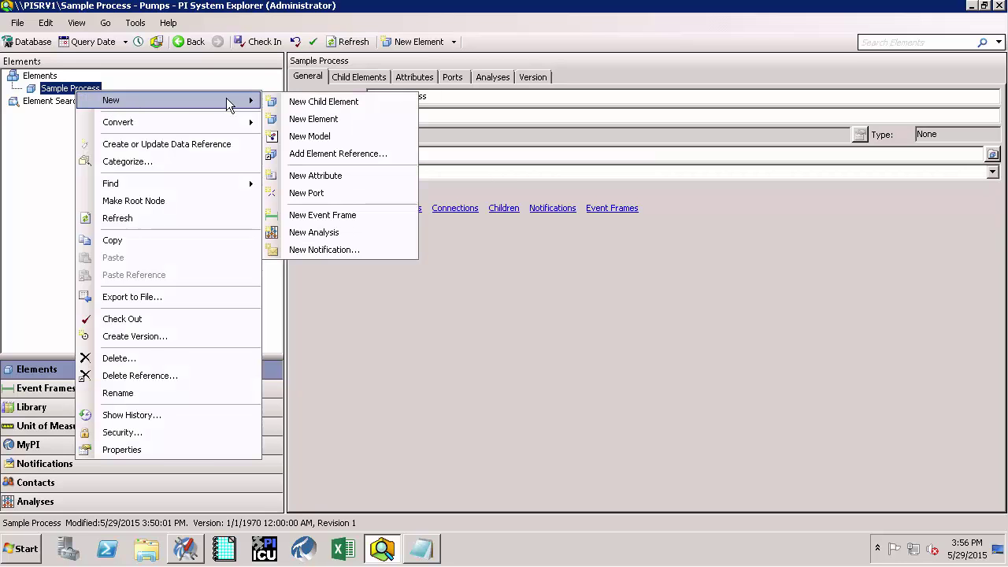
pyautogui.click(304, 107)
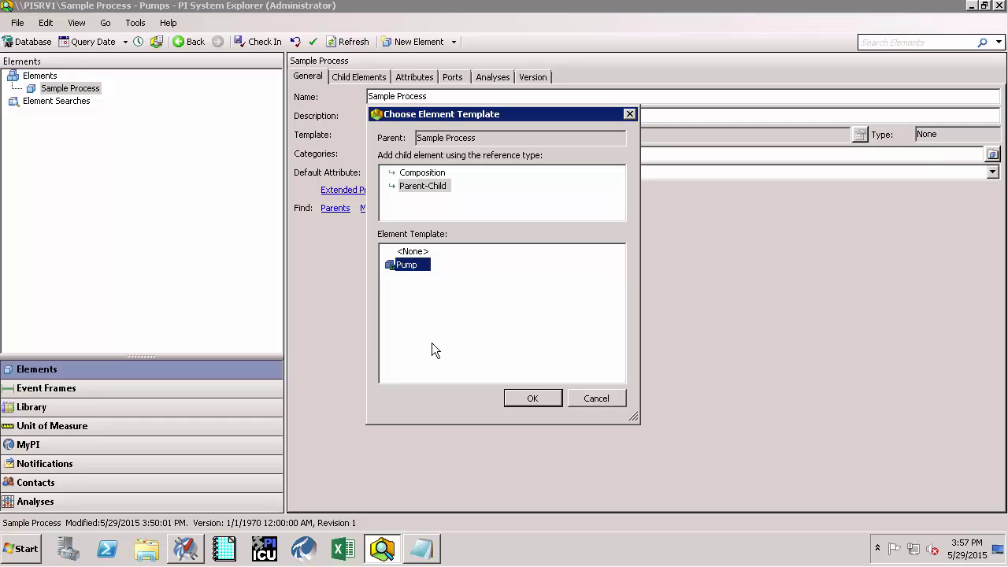
pyautogui.click(532, 398)
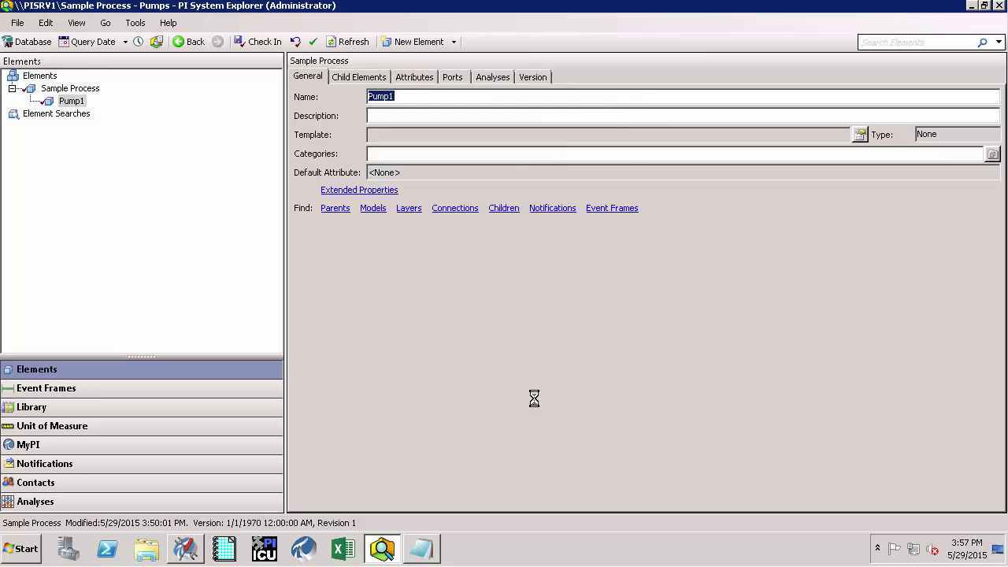
pyautogui.click(95, 91)
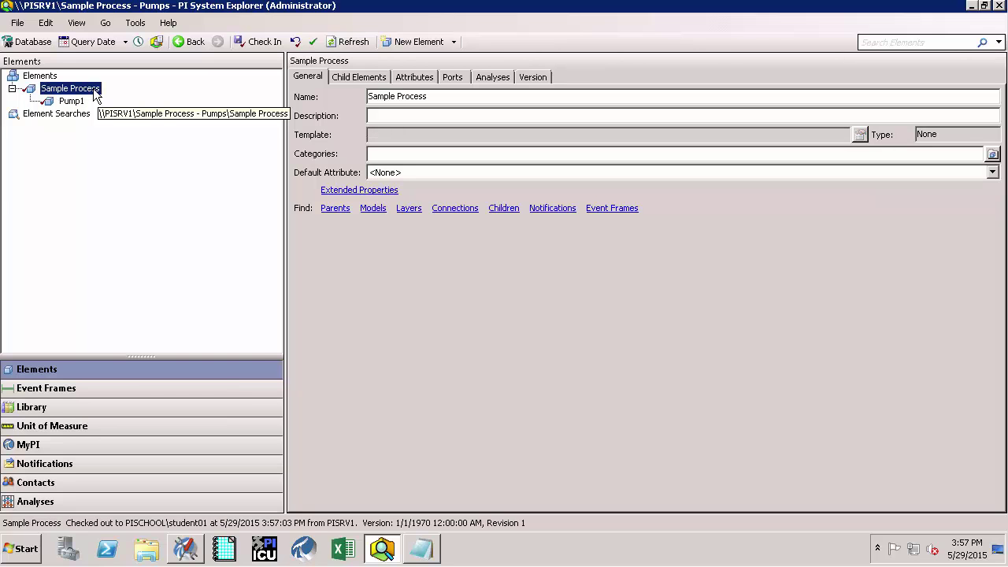
# - Add a second child element under Sample Process from the Pump template with the Parent-Child reference type, and show its attributes
pyautogui.rightClick(94, 91)
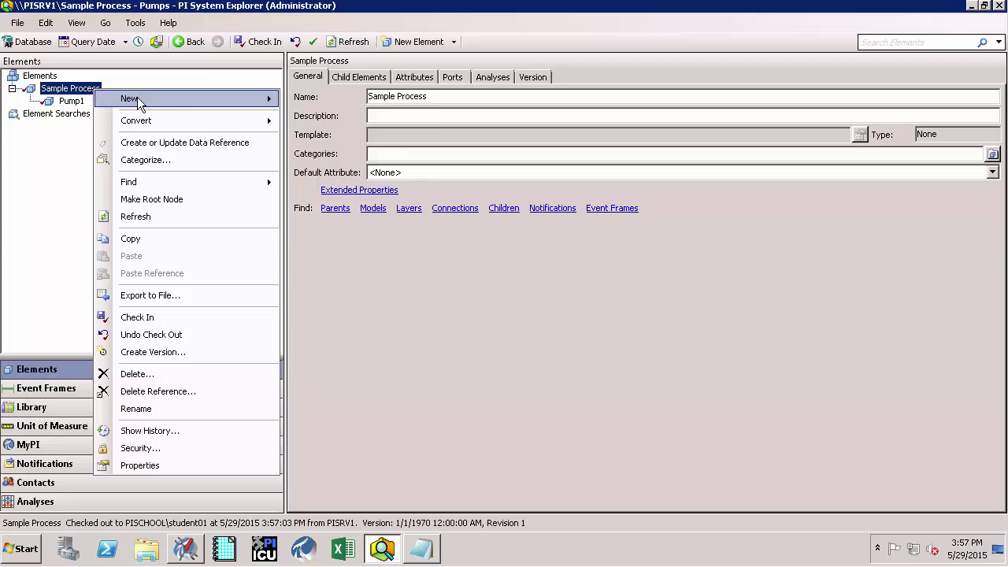
pyautogui.moveTo(137, 98)
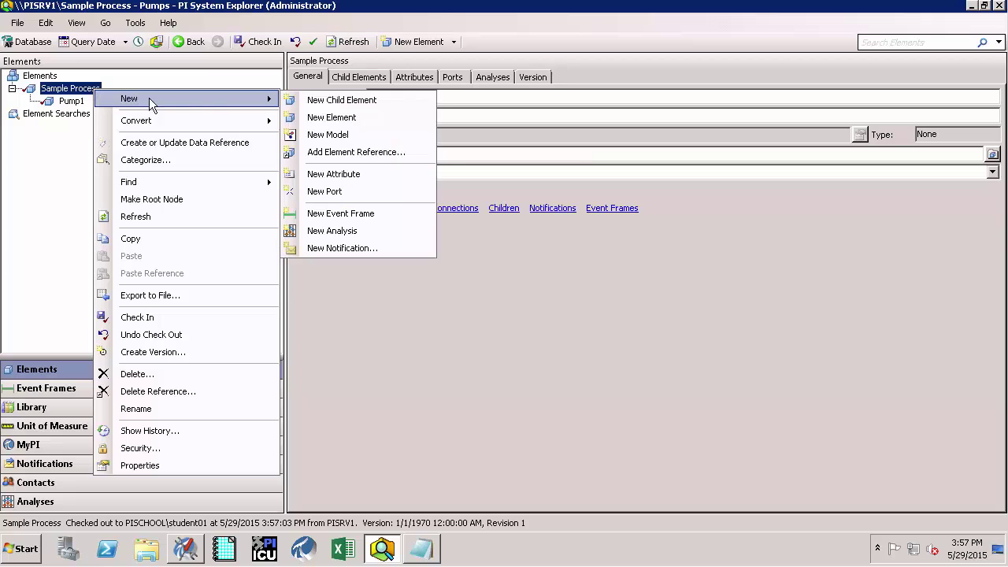
pyautogui.click(334, 101)
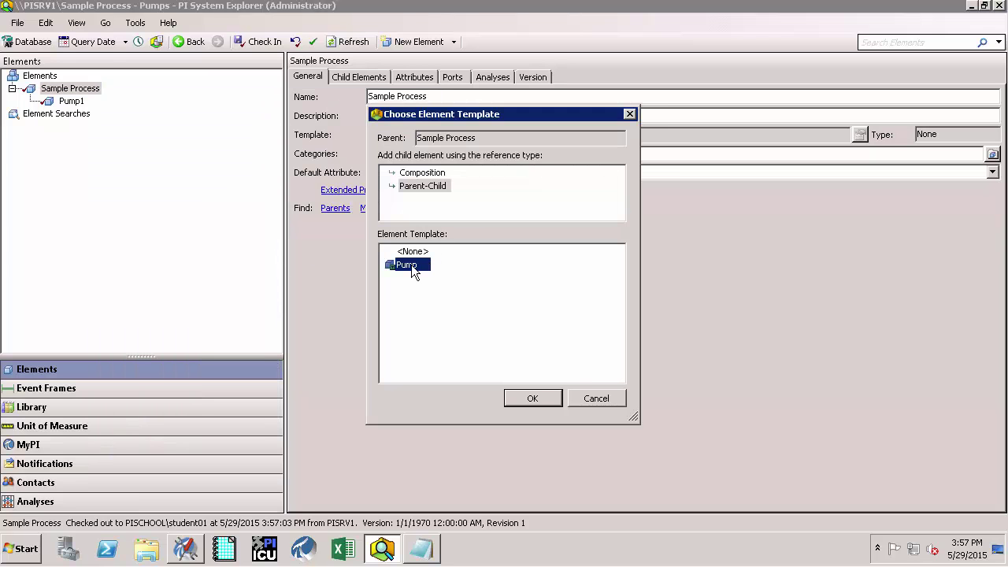
pyautogui.click(533, 398)
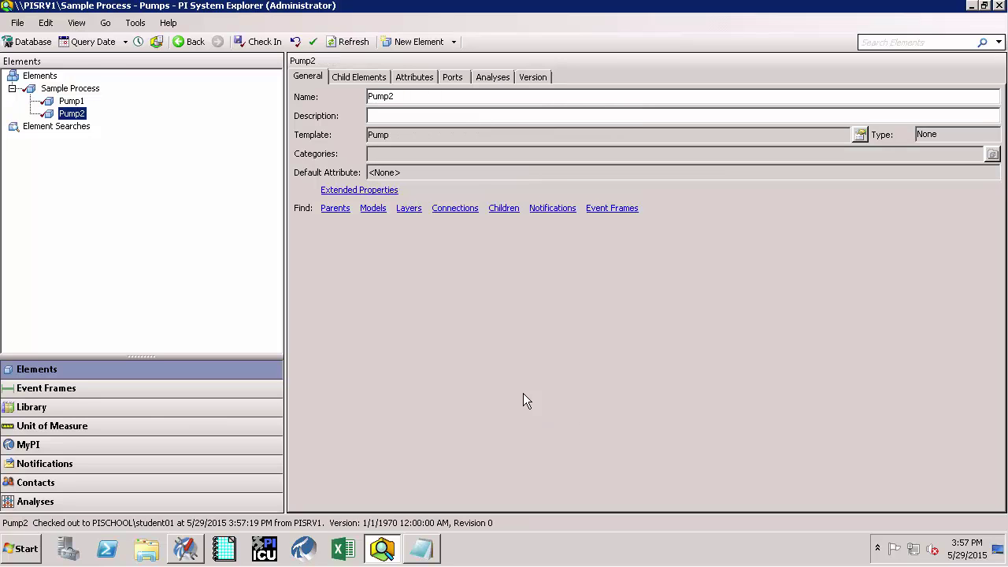
pyautogui.click(405, 82)
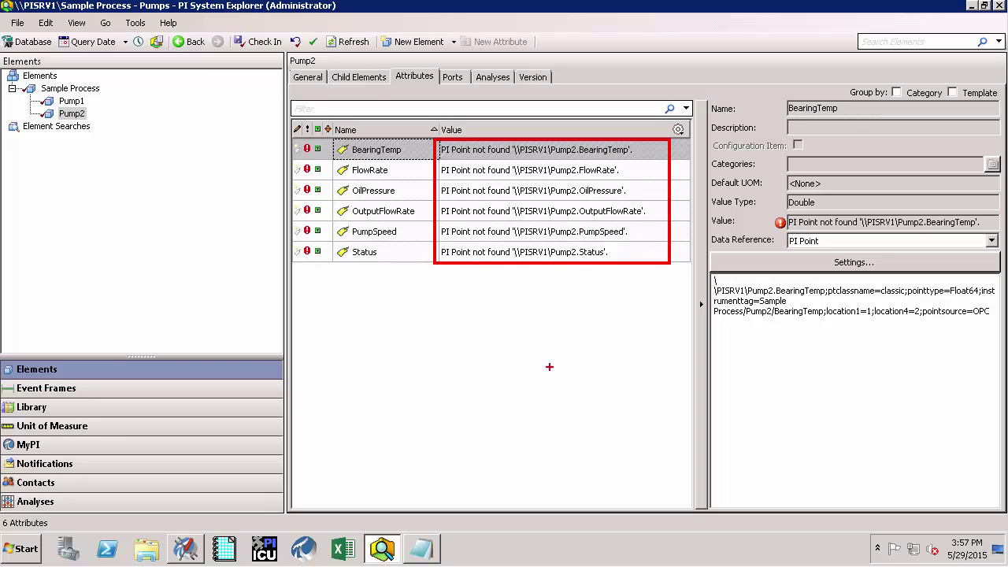
# - Create or update the data references for the whole Sample Process element, and check in the changes
pyautogui.click(78, 89)
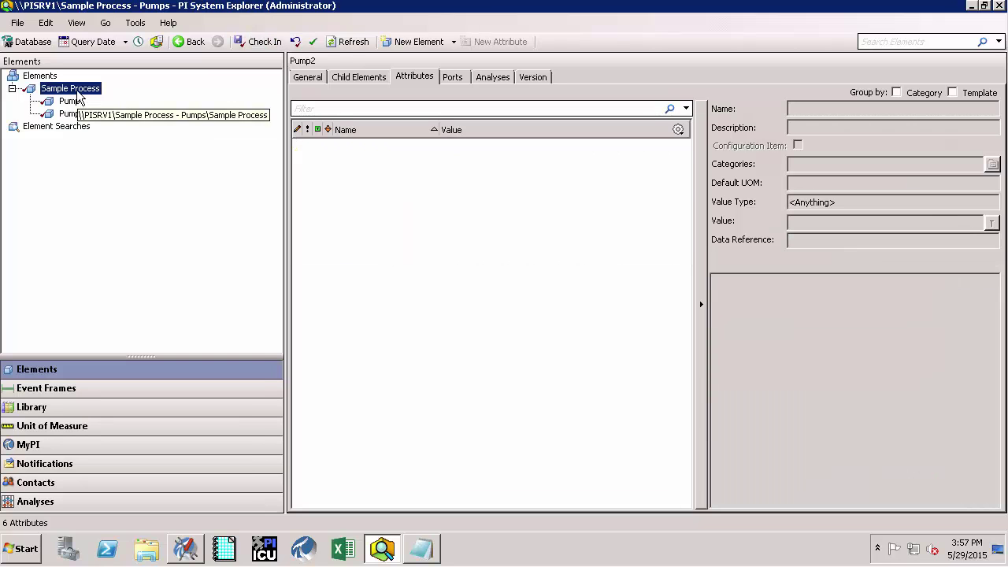
pyautogui.rightClick(78, 91)
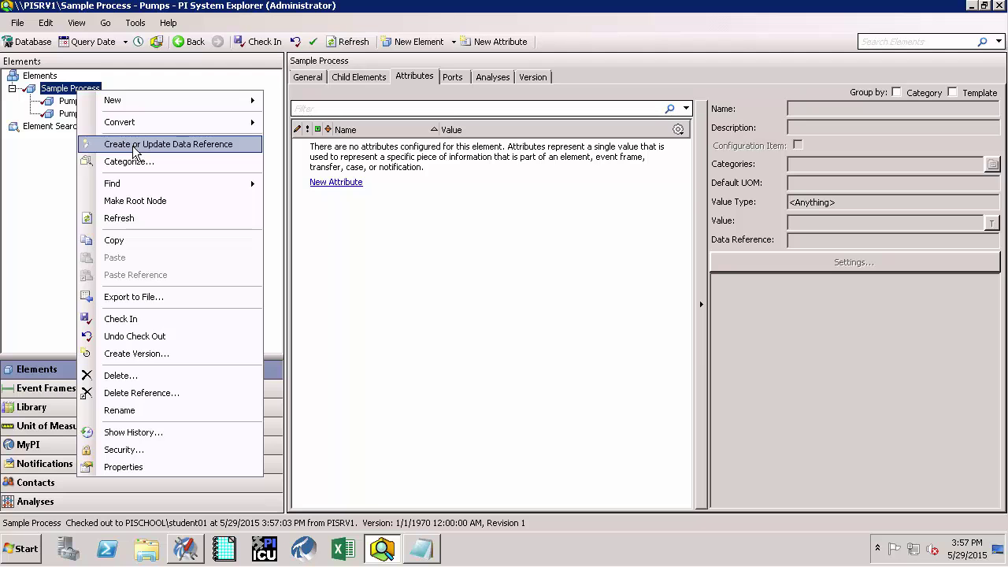
pyautogui.click(134, 151)
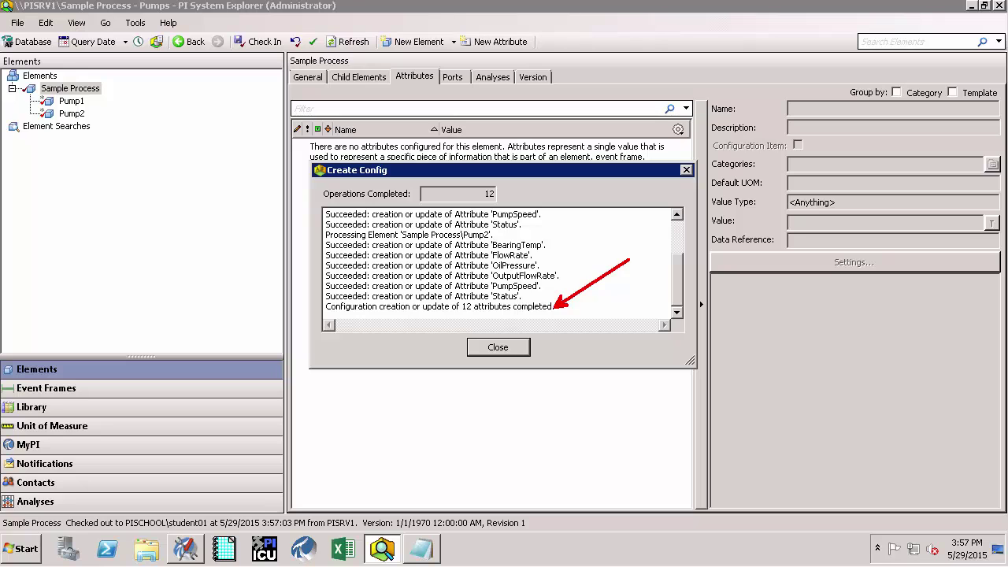
pyautogui.click(498, 354)
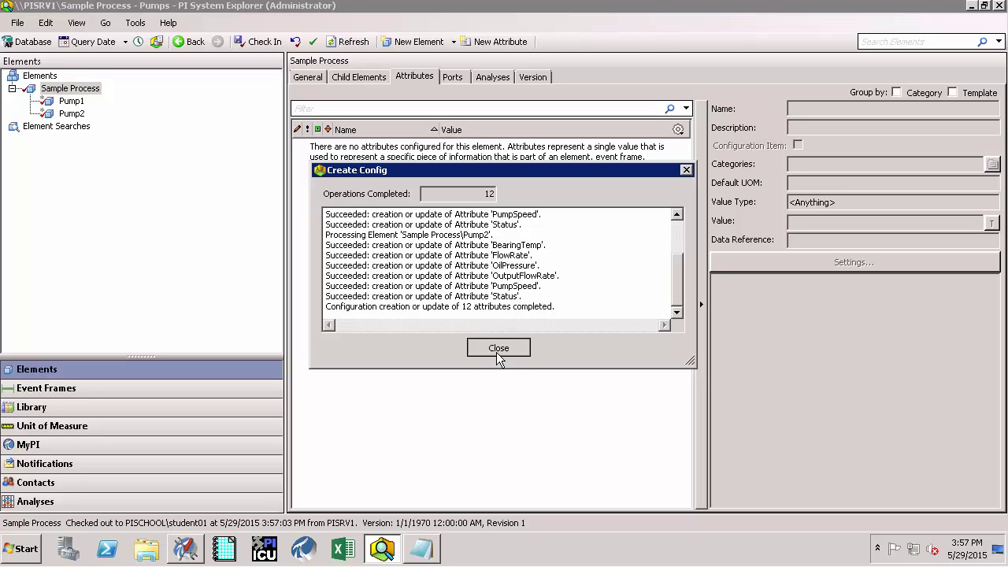
pyautogui.click(259, 41)
pyautogui.click(654, 395)
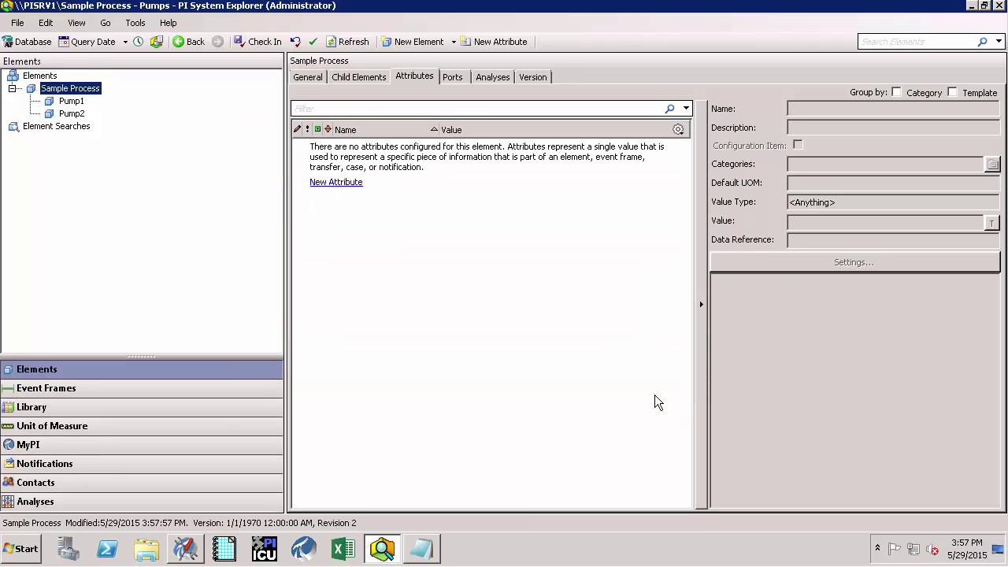
# - Review the attribute values of Pump1, refresh the data, and review the attribute values of Pump2
pyautogui.click(69, 103)
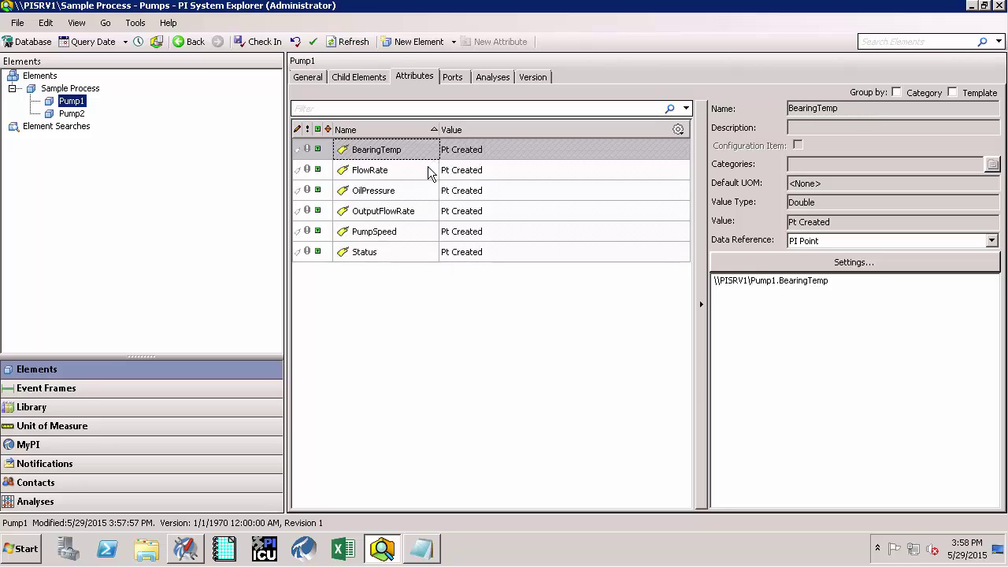
pyautogui.moveTo(434, 132); pyautogui.dragTo(513, 267)
pyautogui.click(343, 44)
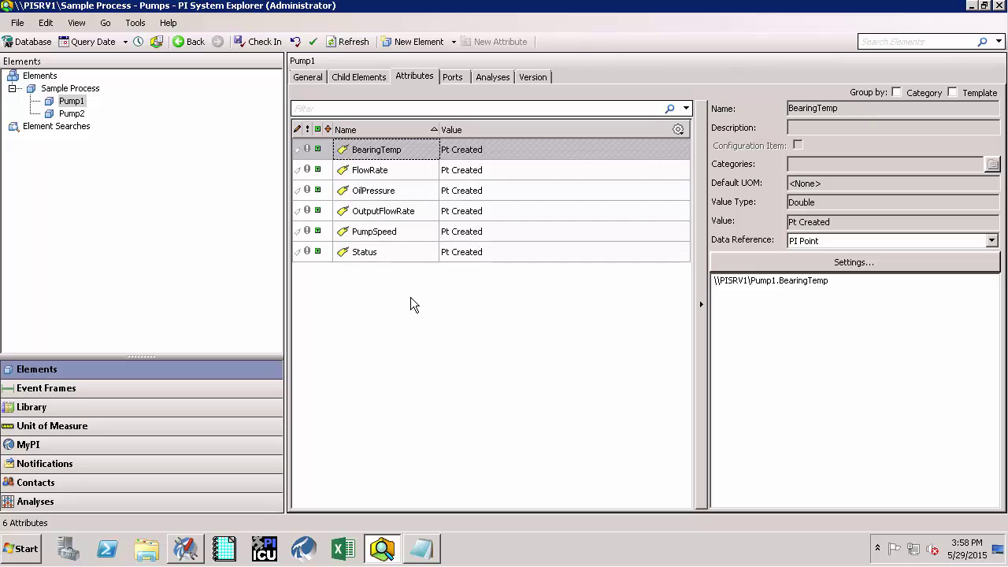
pyautogui.click(63, 117)
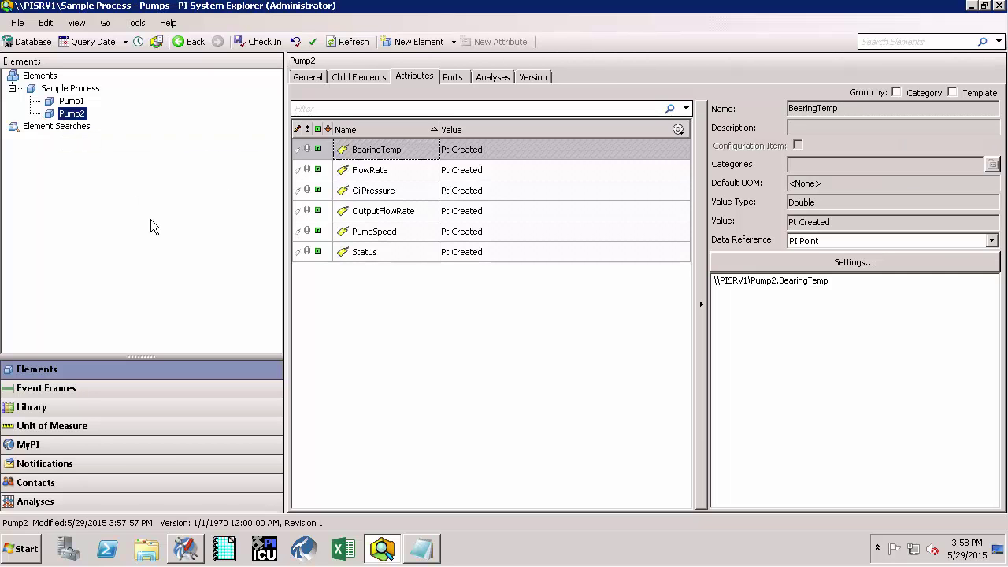